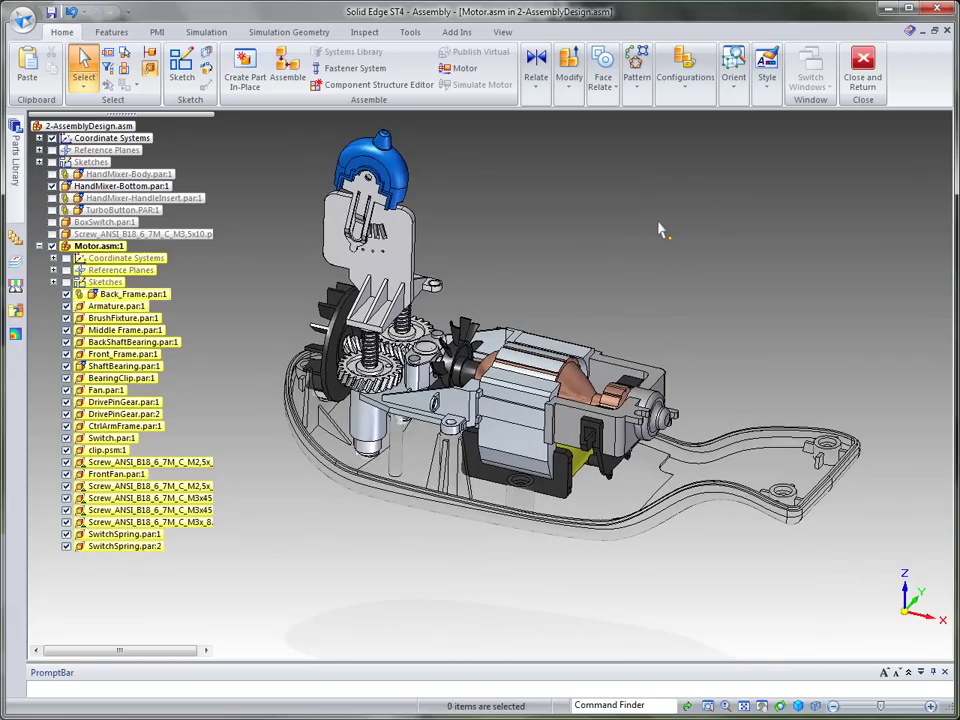
Step: Hide the components outside the motor subassembly and place Beeter.par from the parts library into Motor.asm
{"action": "key", "text": "ctrl+shift+h"}
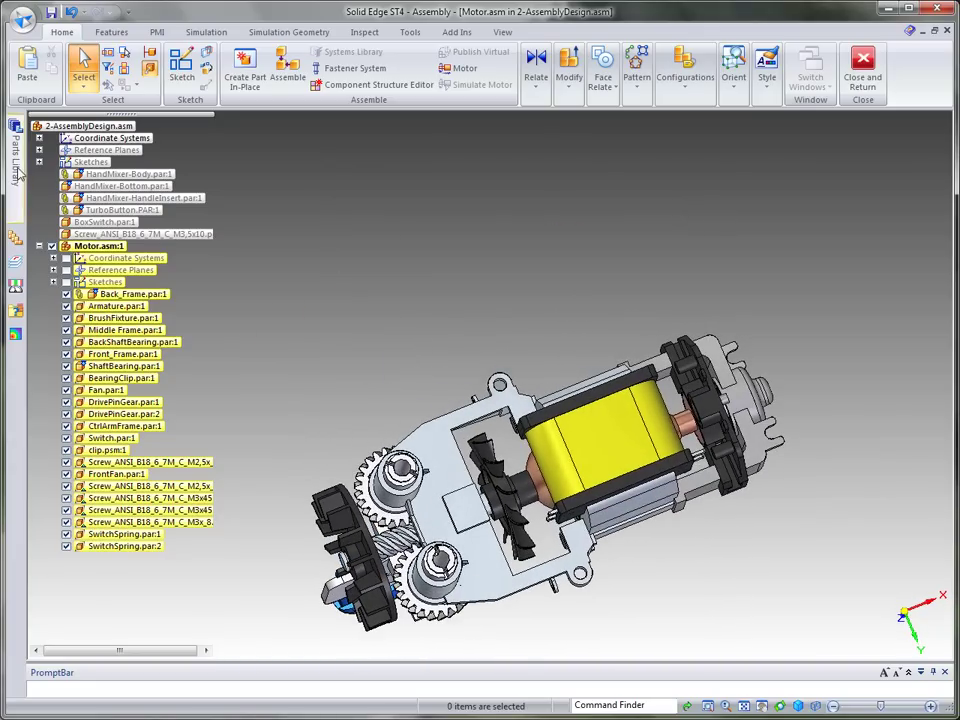
{"action": "mouse_move", "coordinate": [23, 166]}
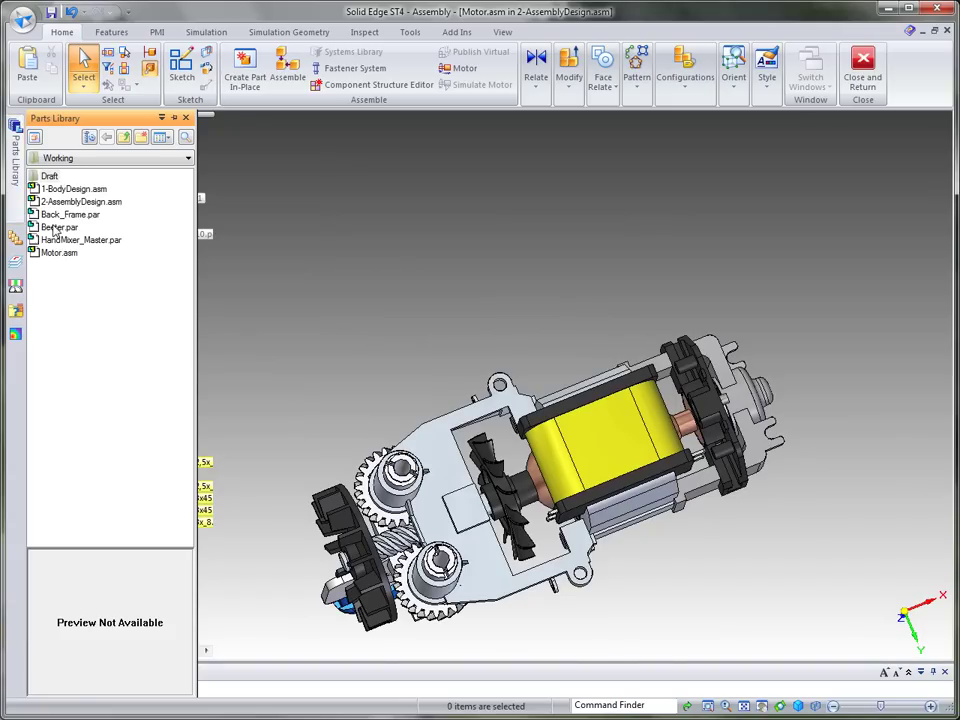
{"action": "left_click", "coordinate": [55, 227]}
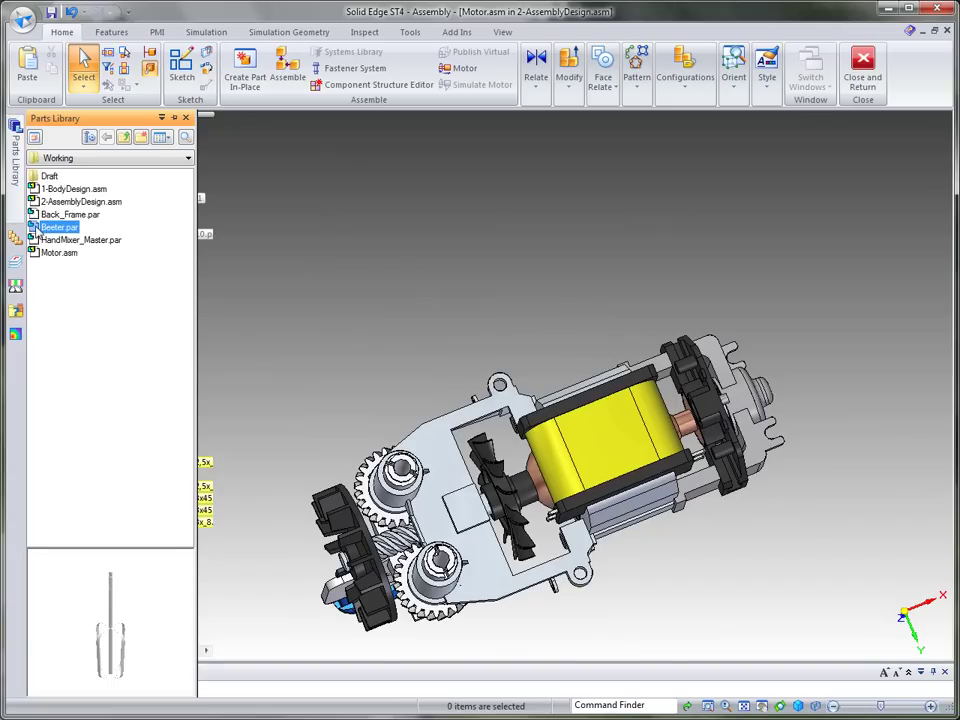
{"action": "left_click_drag", "start_coordinate": [60, 230], "coordinate": [495, 318]}
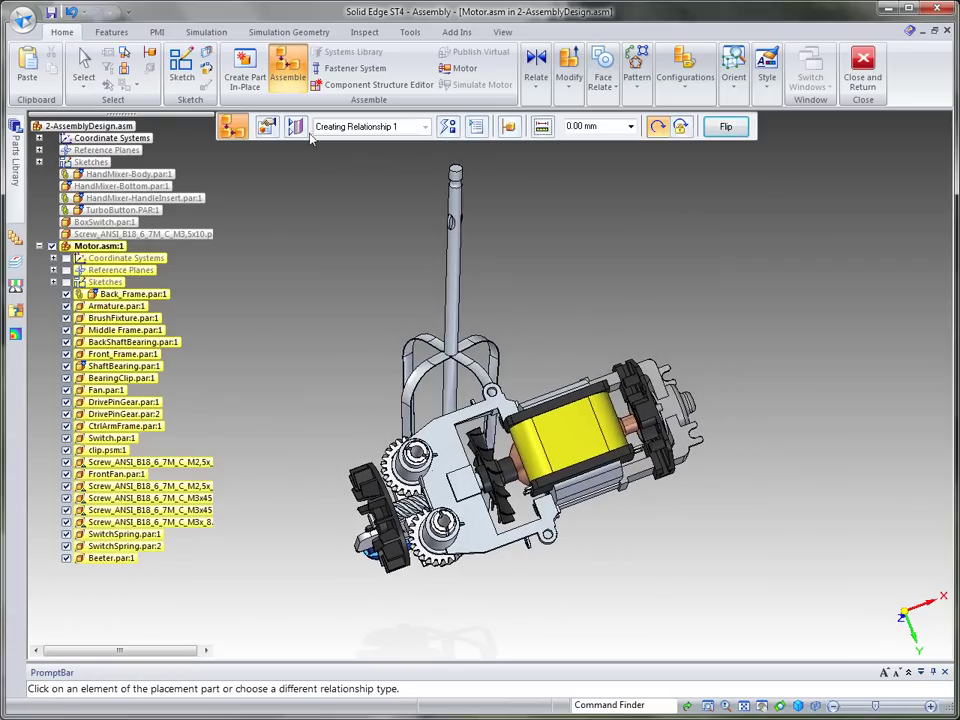
Step: Using FlashFit, mate the beater shaft's end face to the CtrlArmFrame face inside the rear gear's bore and flip its direction
{"action": "left_click", "coordinate": [449, 128]}
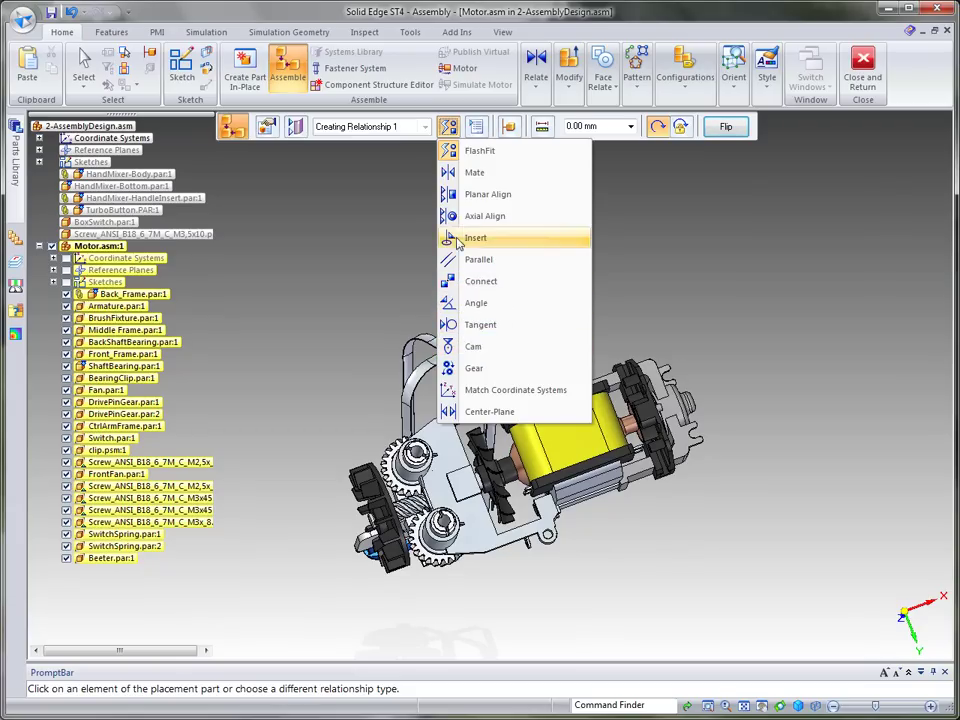
{"action": "left_click", "coordinate": [473, 152]}
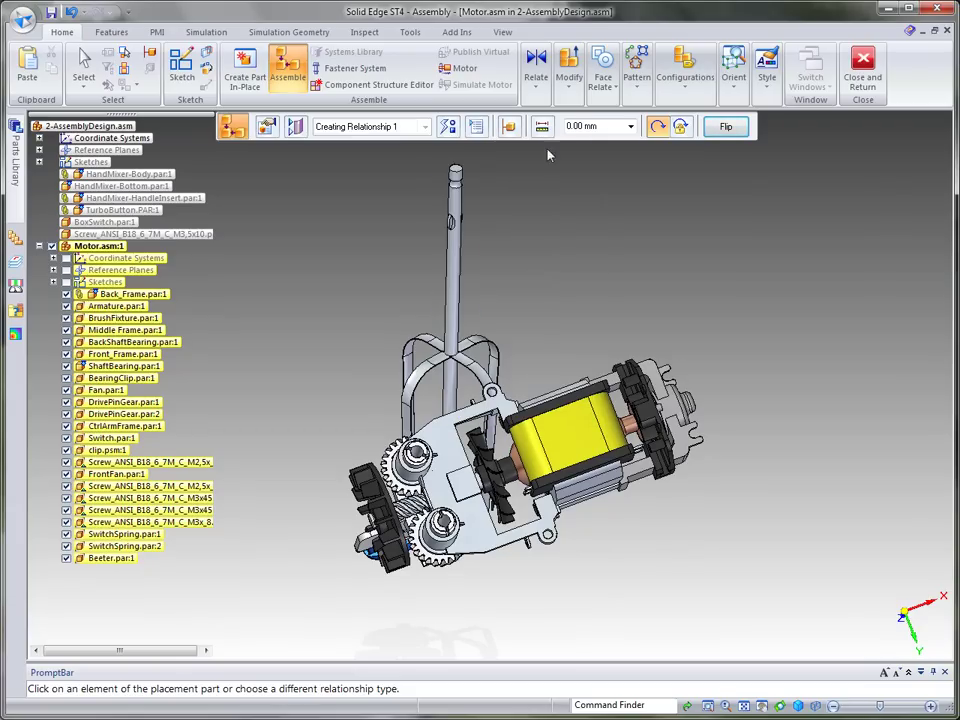
{"action": "left_click", "coordinate": [455, 172]}
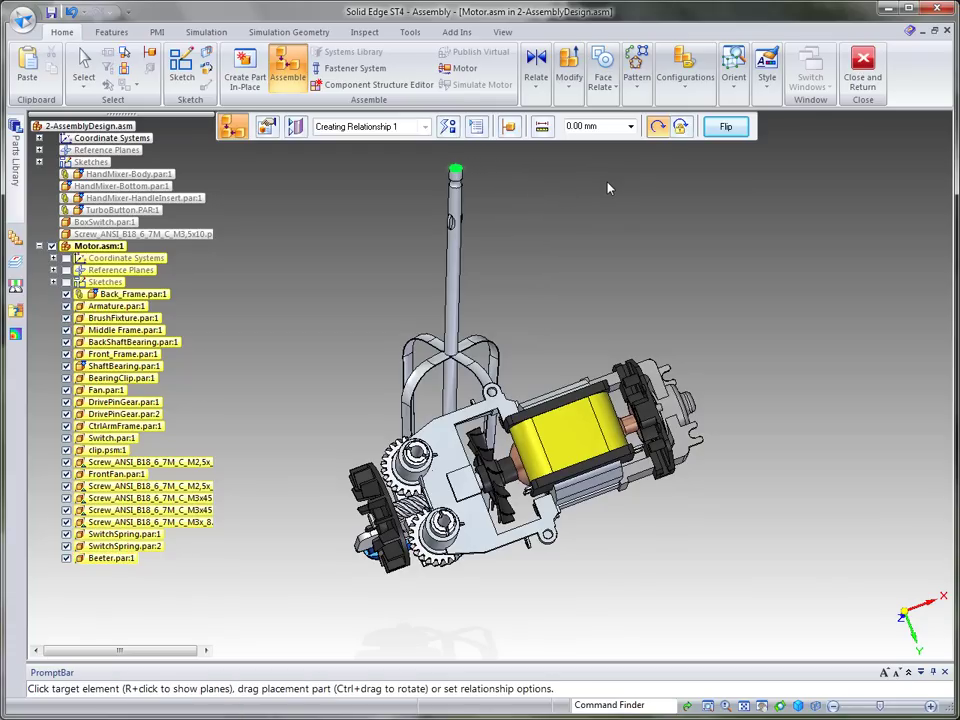
{"action": "scroll", "coordinate": [608, 188], "scroll_direction": "up", "scroll_amount": 3}
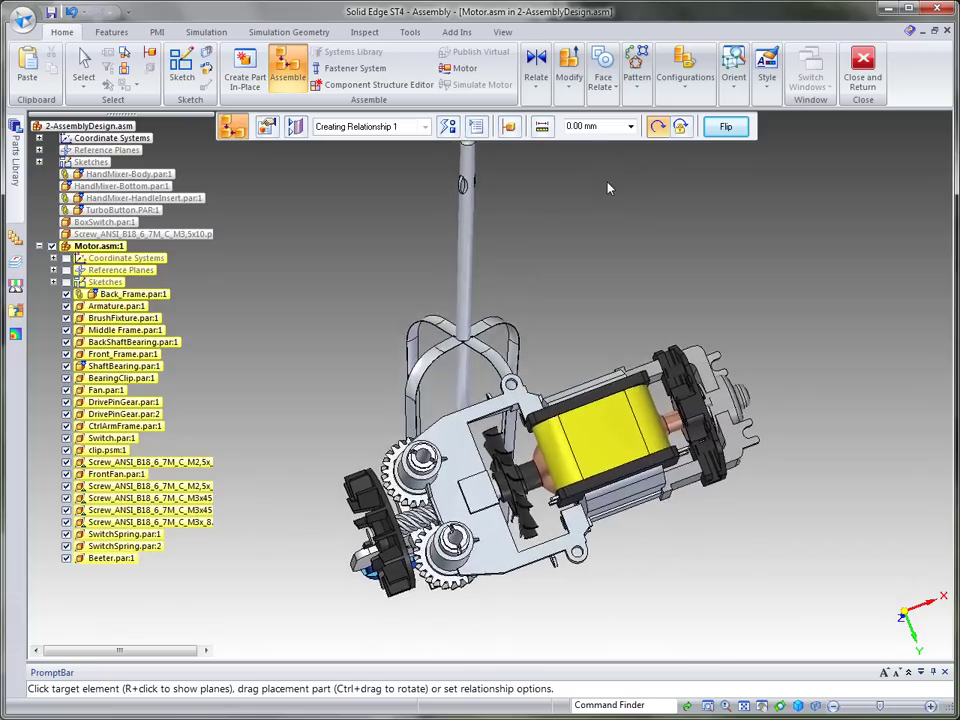
{"action": "middle_click_drag", "start_coordinate": [660, 238], "coordinate": [494, 400]}
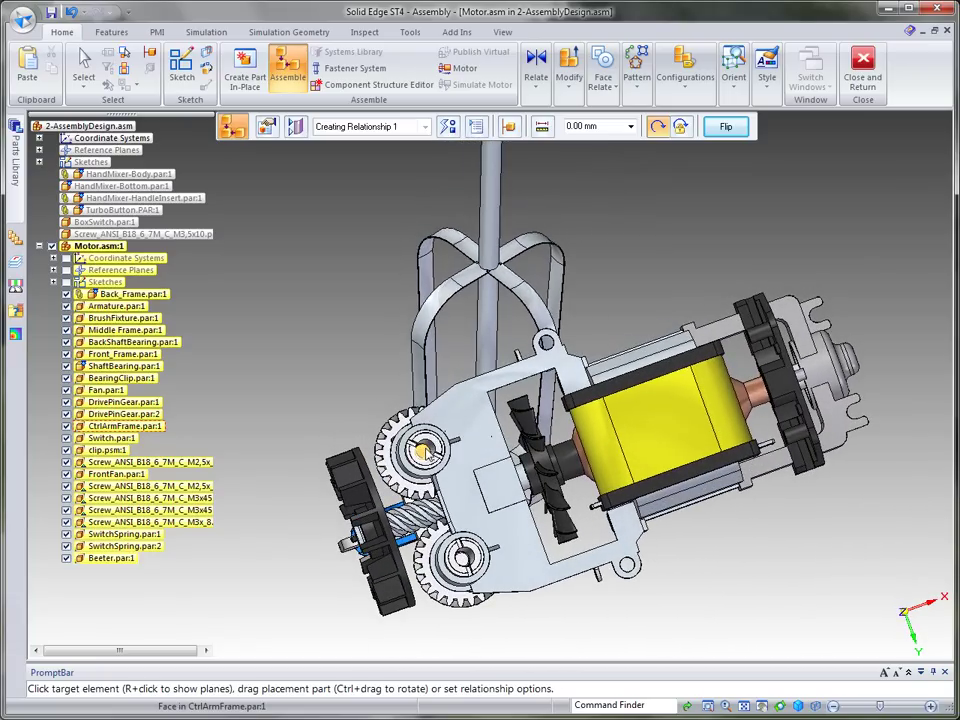
{"action": "left_click", "coordinate": [425, 450]}
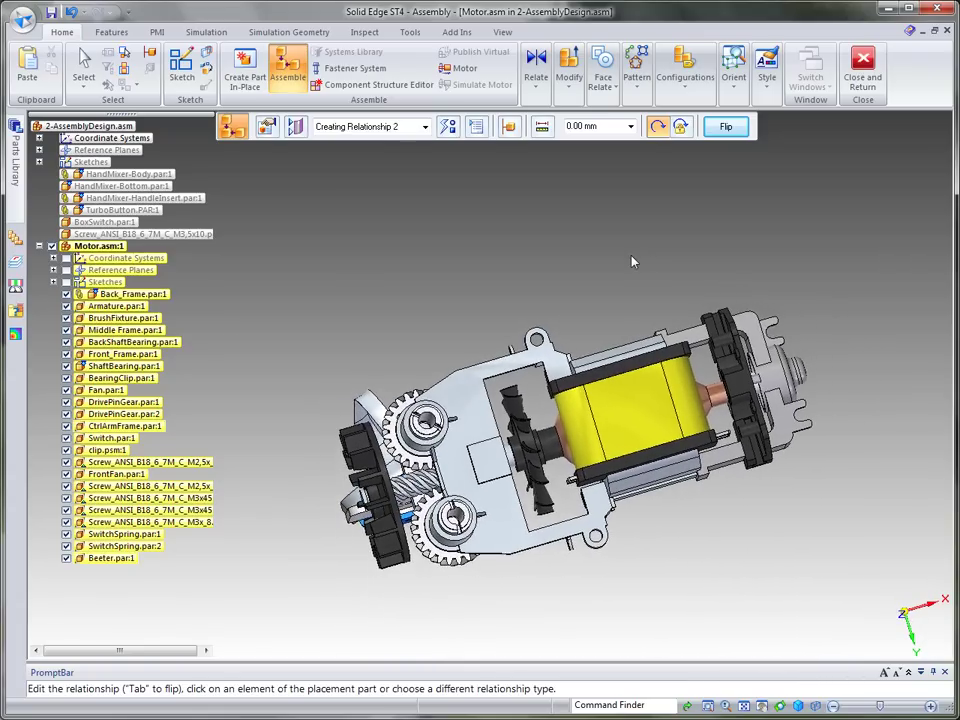
{"action": "left_click", "coordinate": [727, 127]}
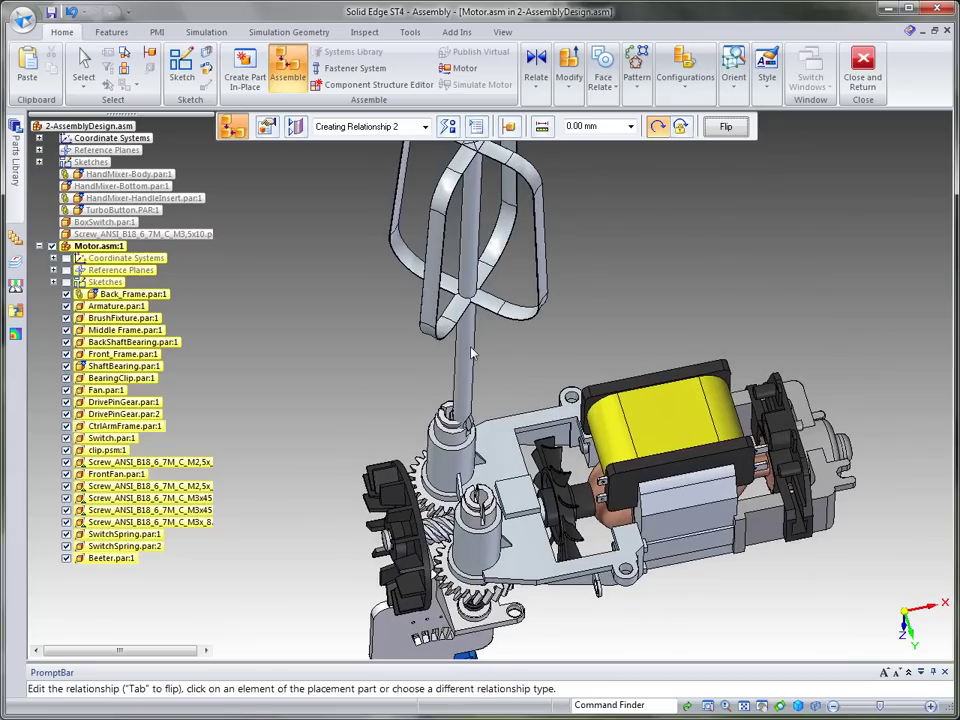
Step: Axially align the beater shaft with DrivePinGear.par:2 and mate its flat tab face to the gear's slot face
{"action": "left_click", "coordinate": [471, 353]}
{"action": "left_click", "coordinate": [448, 424]}
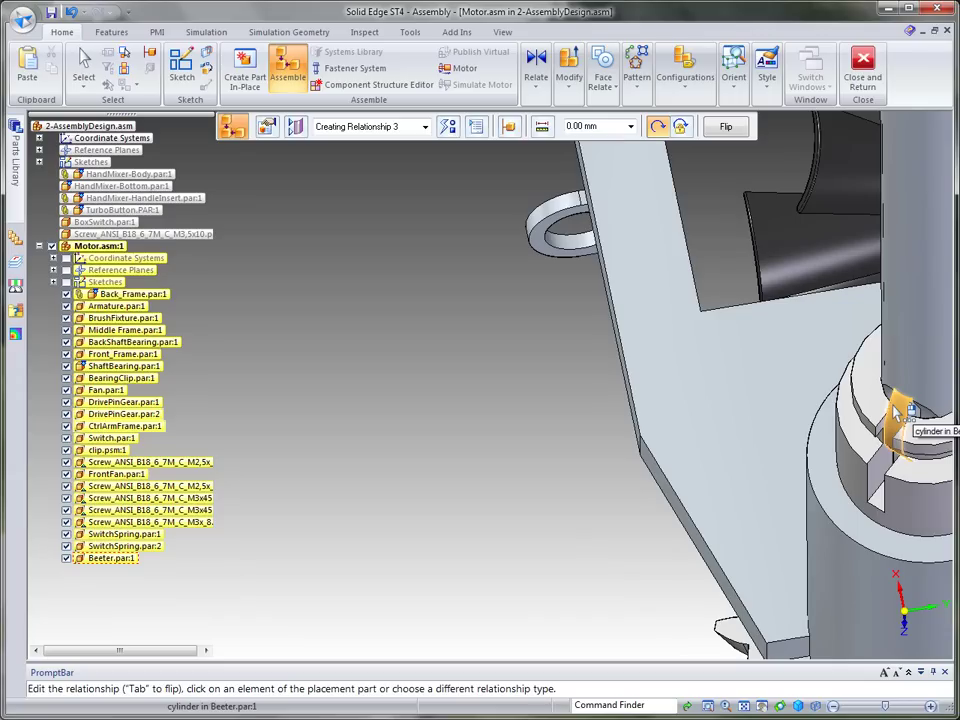
{"action": "right_click", "coordinate": [896, 411]}
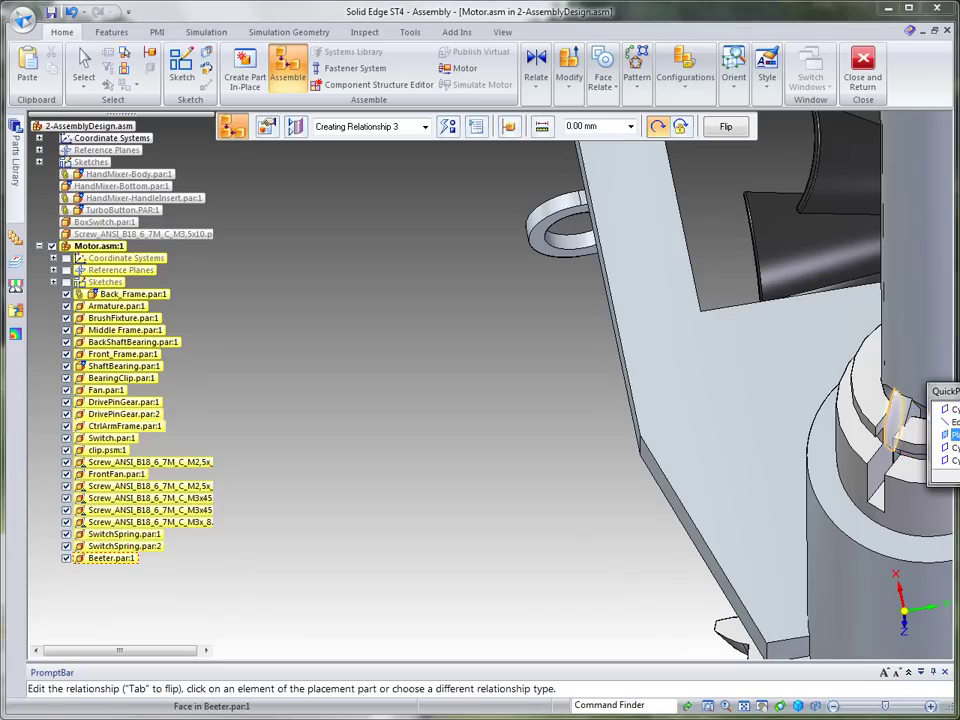
{"action": "left_click", "coordinate": [952, 434]}
{"action": "left_click", "coordinate": [880, 478]}
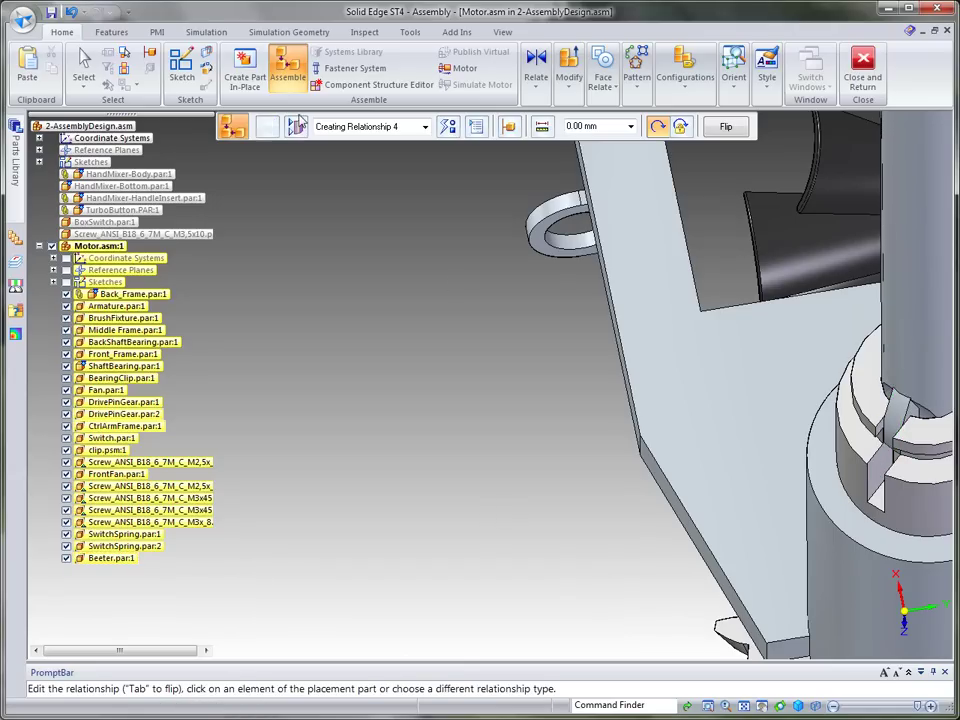
{"action": "left_click", "coordinate": [84, 65]}
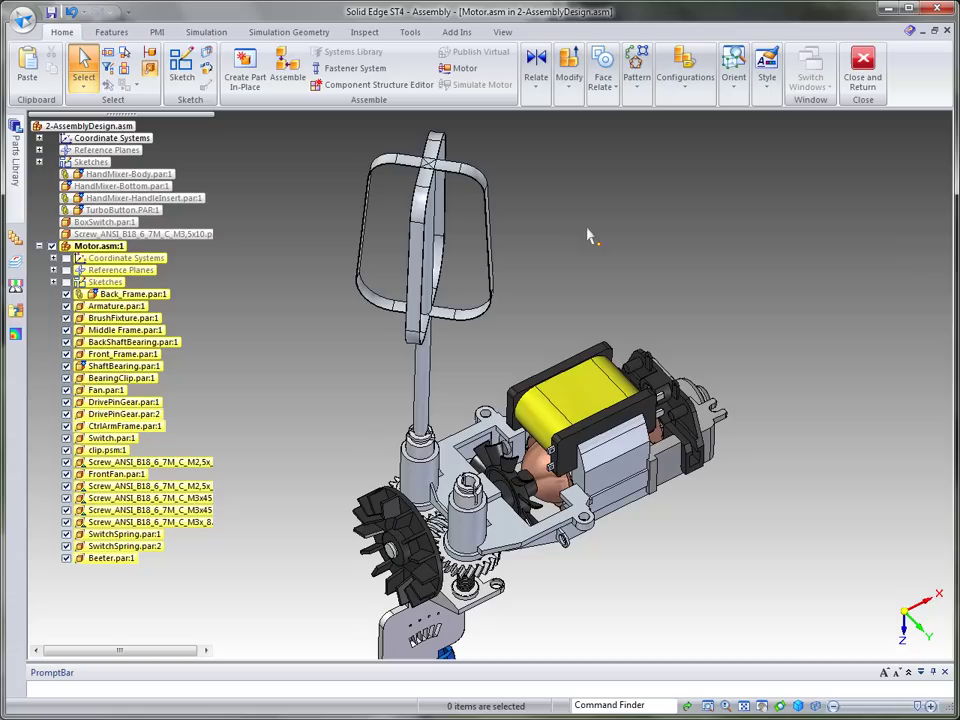
Step: Capture the beater's fit, saving its two Mate relationships and its Axial Align relationship in the part file
{"action": "left_click", "coordinate": [465, 234]}
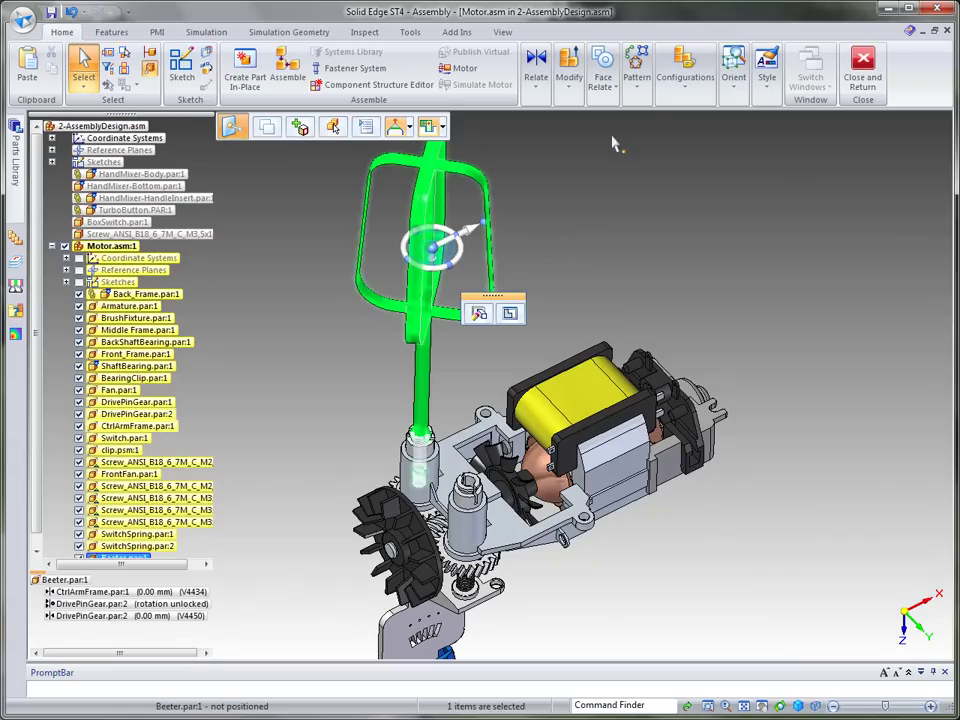
{"action": "left_click", "coordinate": [538, 88]}
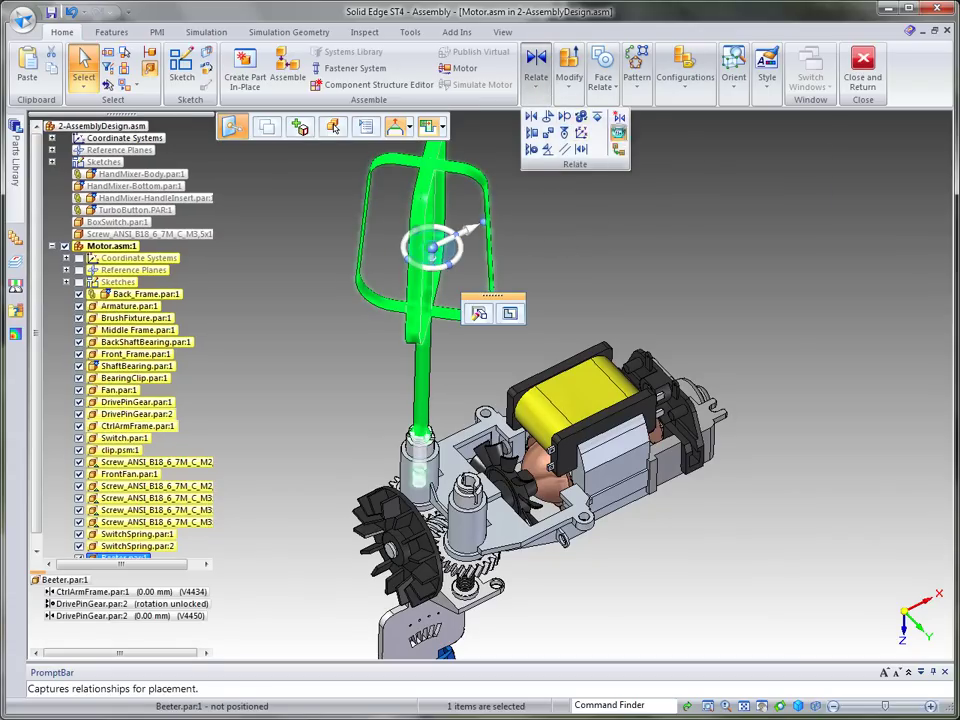
{"action": "left_click", "coordinate": [716, 189]}
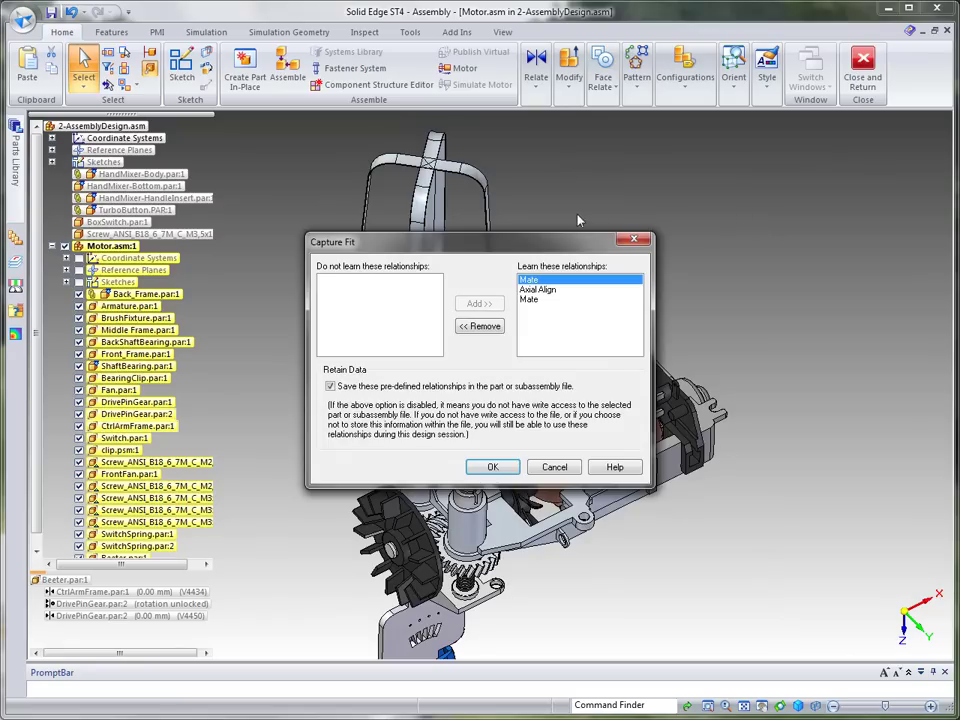
{"action": "left_click", "coordinate": [493, 467]}
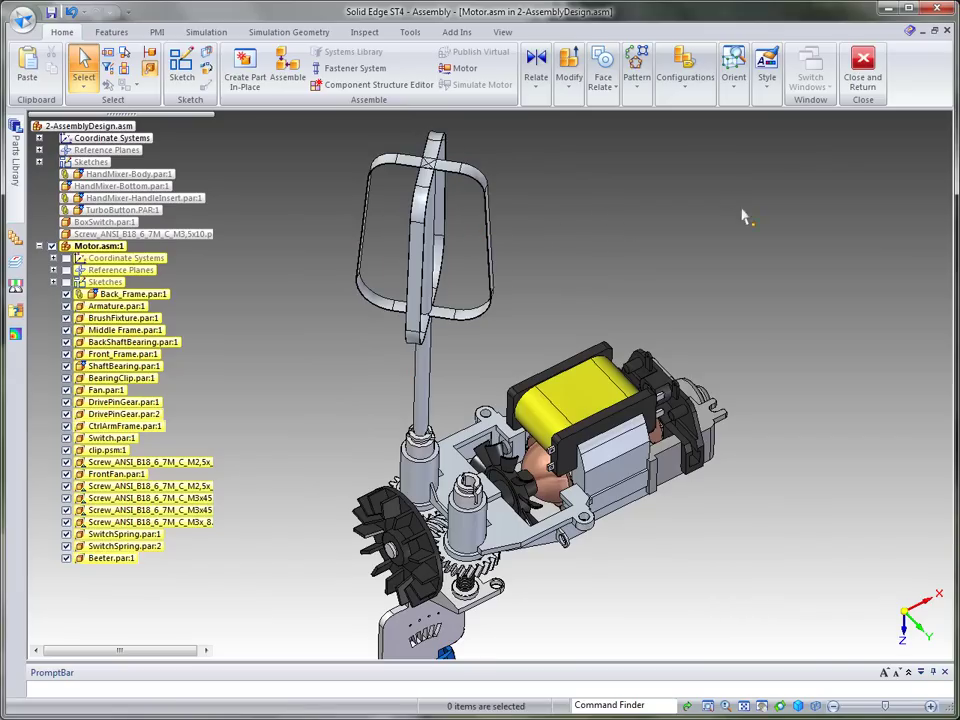
Step: Duplicate the beater and fit the copy into DrivePinGear.par:1 using the captured end-face mate, axial align and slot-face mate
{"action": "left_click", "coordinate": [456, 265]}
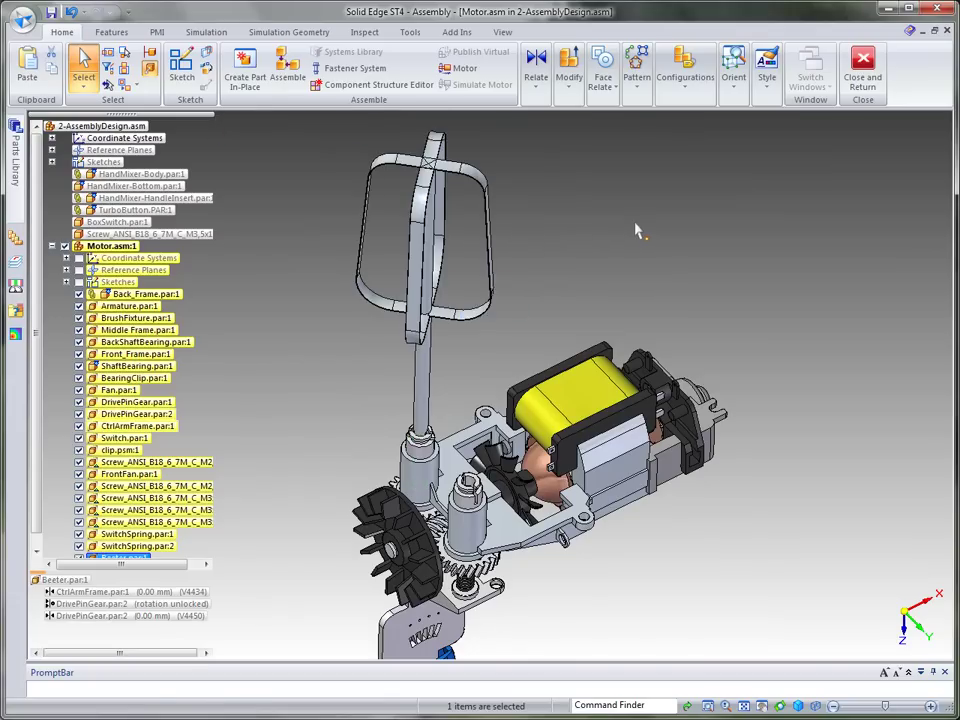
{"action": "key", "text": "ctrl+v"}
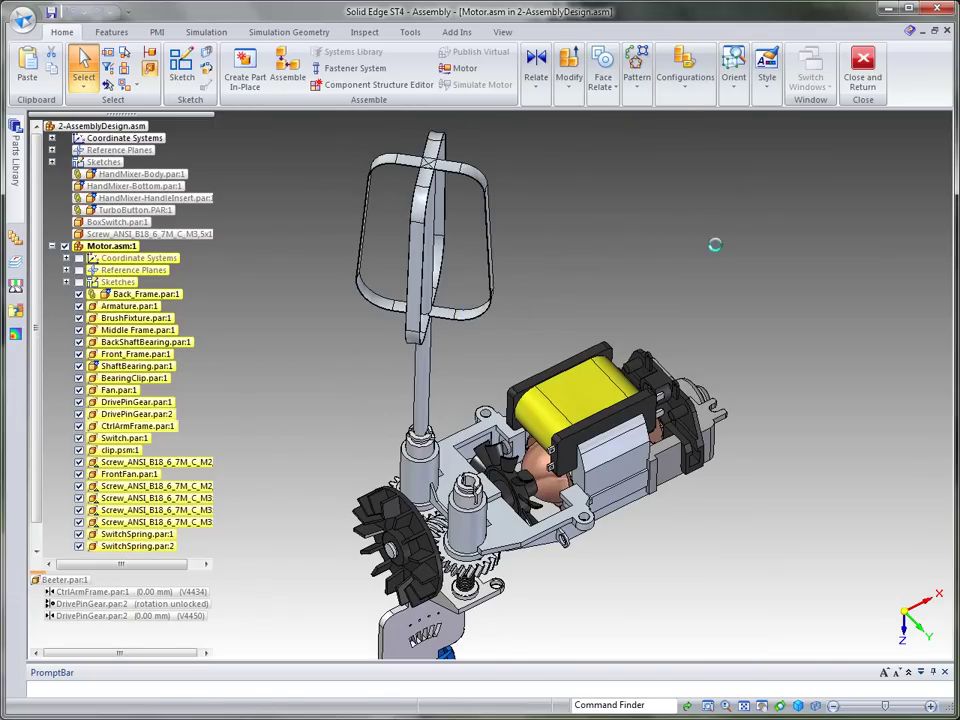
{"action": "middle_click_drag", "start_coordinate": [800, 405], "coordinate": [791, 389], "text": "shift"}
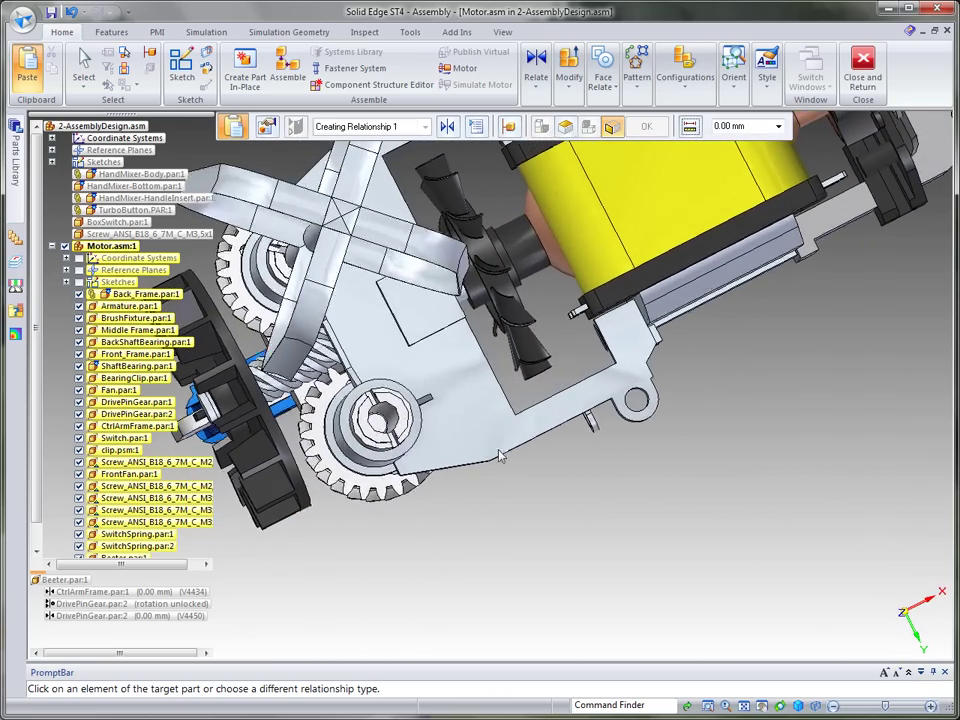
{"action": "left_click", "coordinate": [381, 420]}
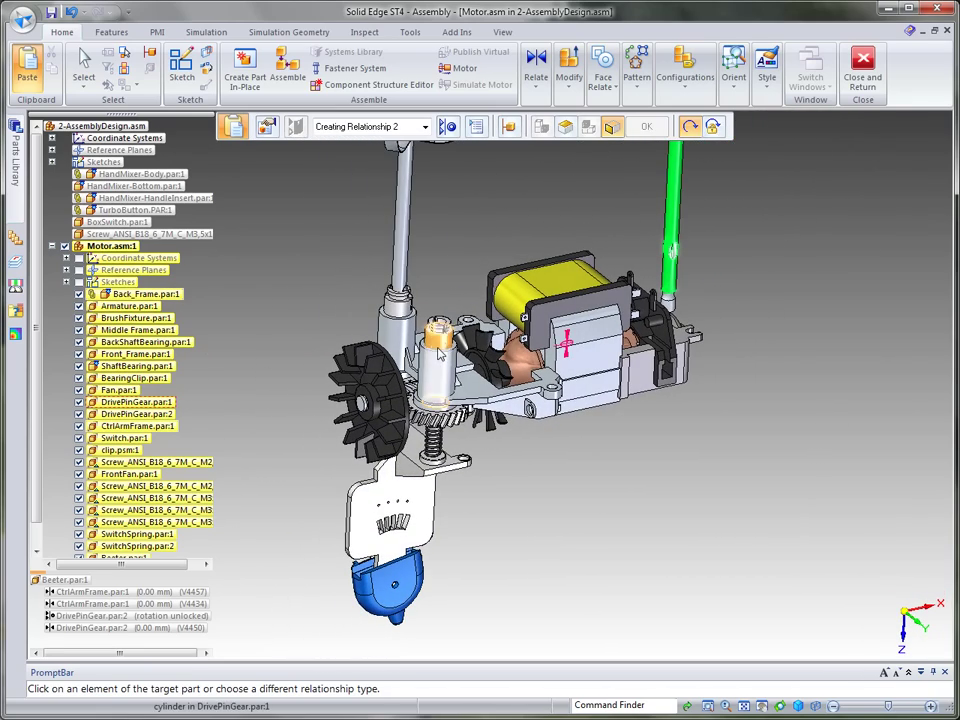
{"action": "left_click", "coordinate": [440, 345]}
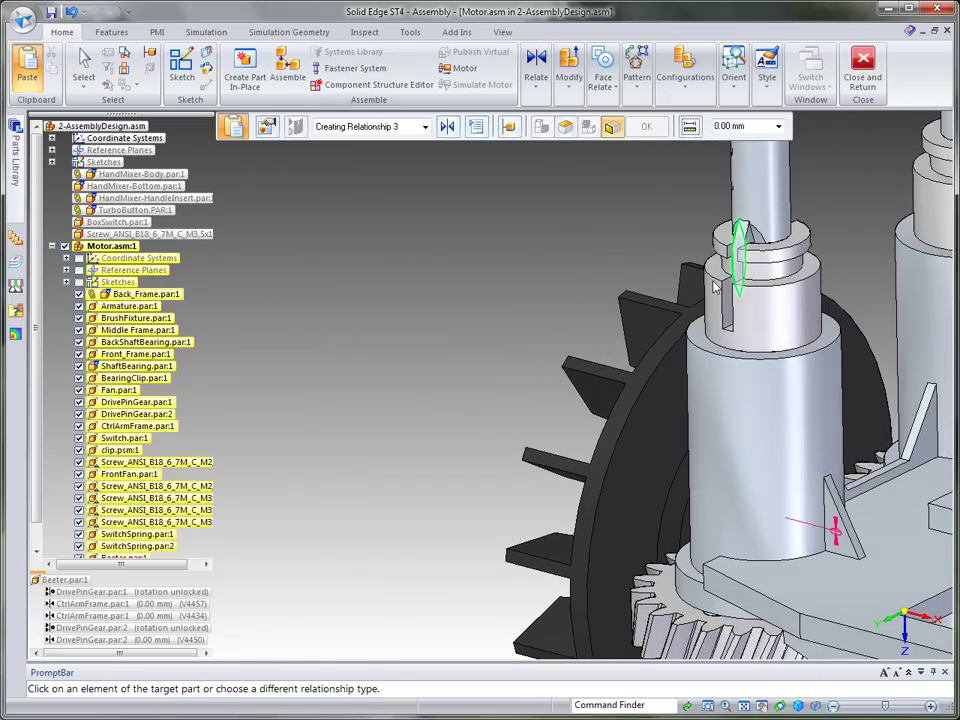
{"action": "left_click", "coordinate": [731, 302]}
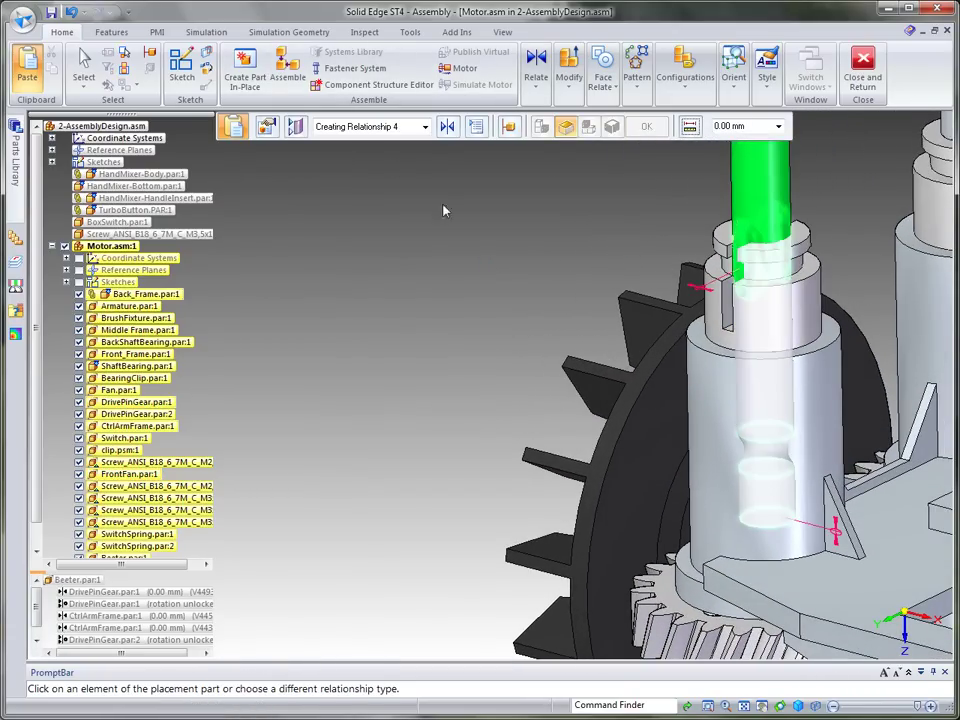
{"action": "left_click", "coordinate": [84, 65]}
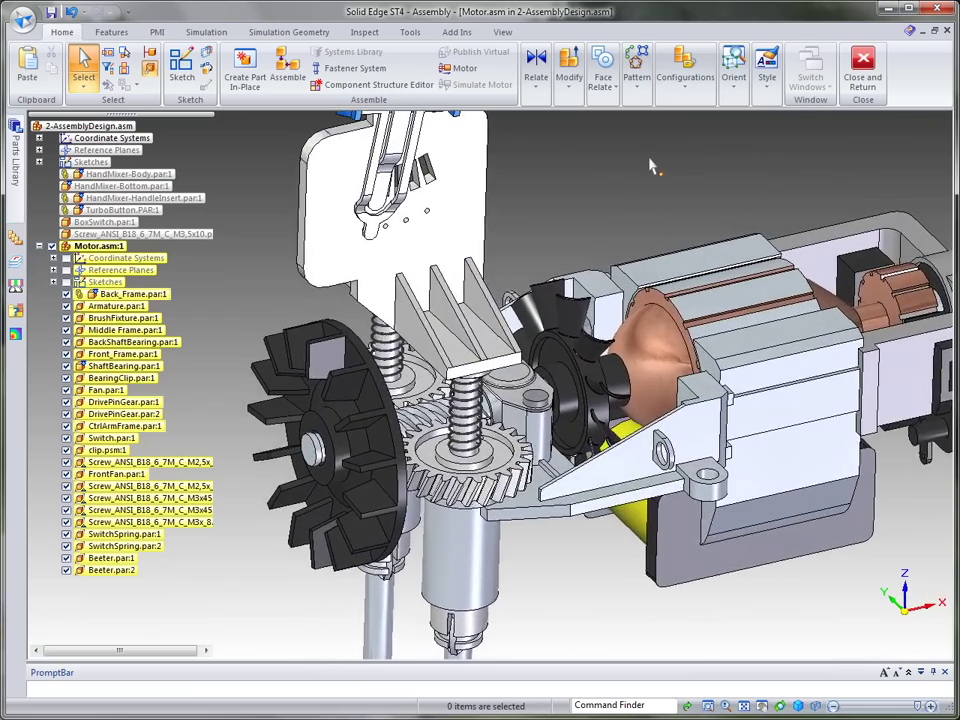
Step: Create a Gear relationship between the two drive pin gears with a ratio of 1.00 to 1.00
{"action": "left_click", "coordinate": [539, 88]}
{"action": "left_click", "coordinate": [580, 116]}
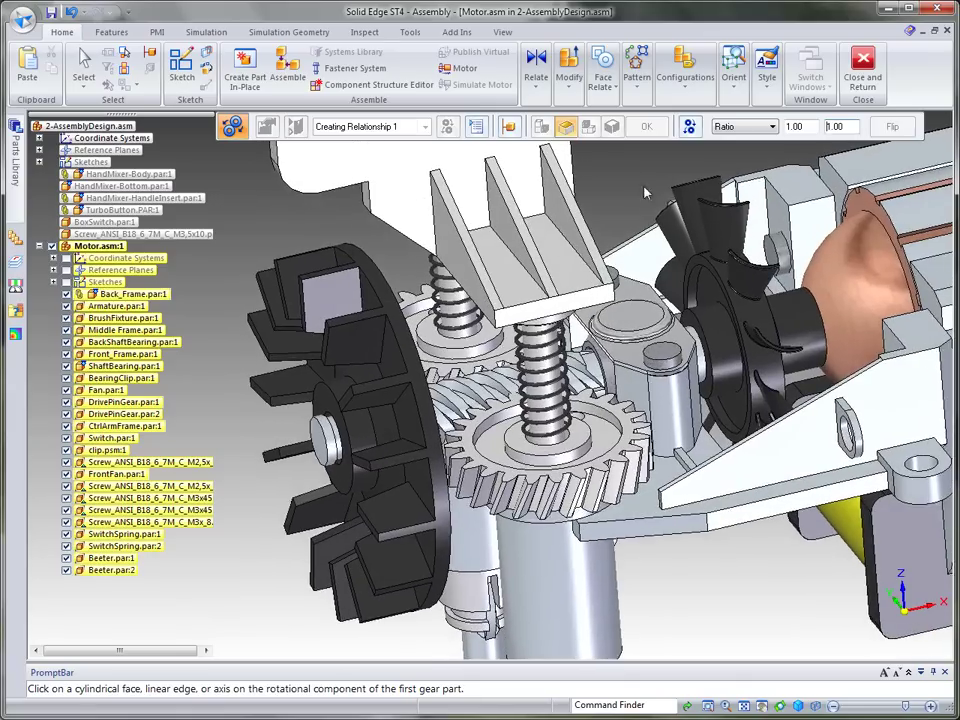
{"action": "left_click", "coordinate": [547, 428]}
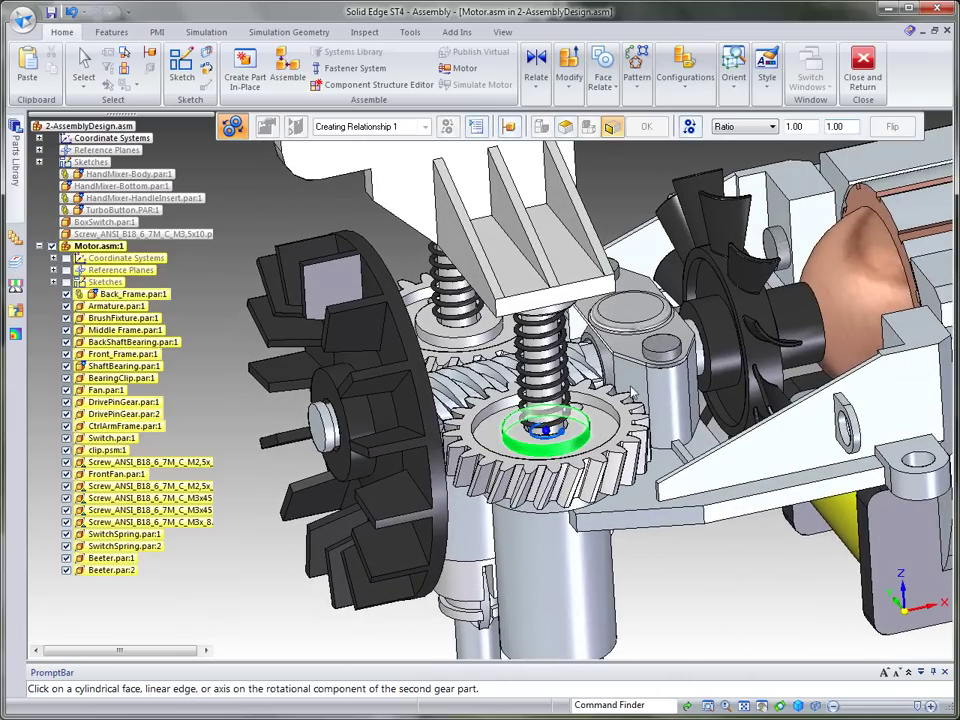
{"action": "left_click", "coordinate": [440, 345]}
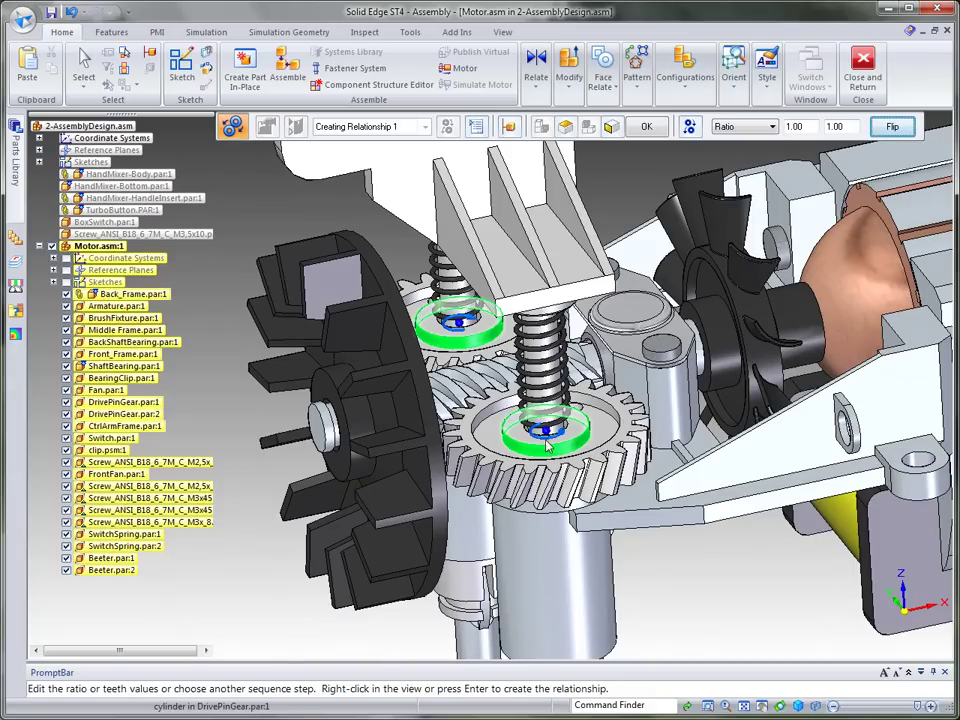
{"action": "right_click", "coordinate": [261, 208]}
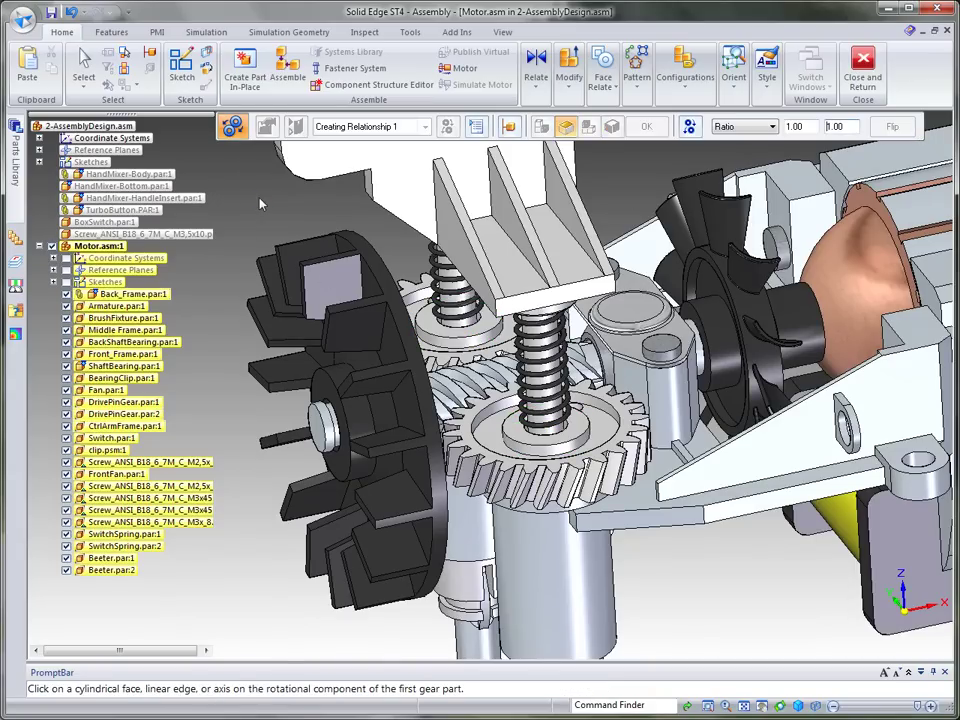
Step: Create a Gear relationship between the front drive pin gear and the armature shaft with a ratio of 1.00 to 3.41
{"action": "scroll", "coordinate": [260, 204], "scroll_direction": "up", "scroll_amount": 3}
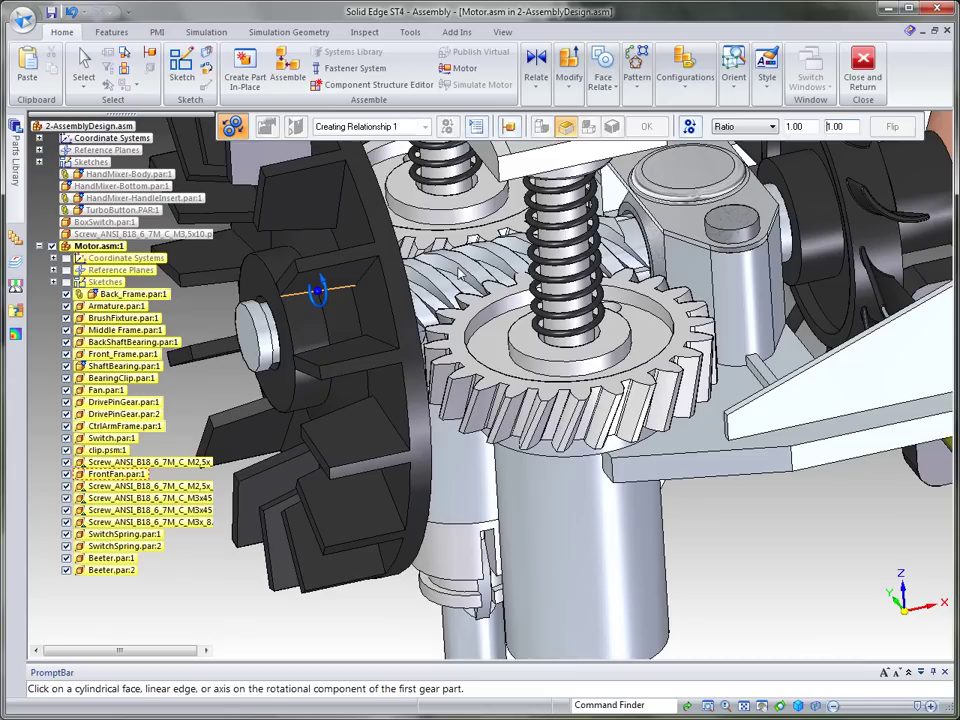
{"action": "left_click", "coordinate": [560, 415]}
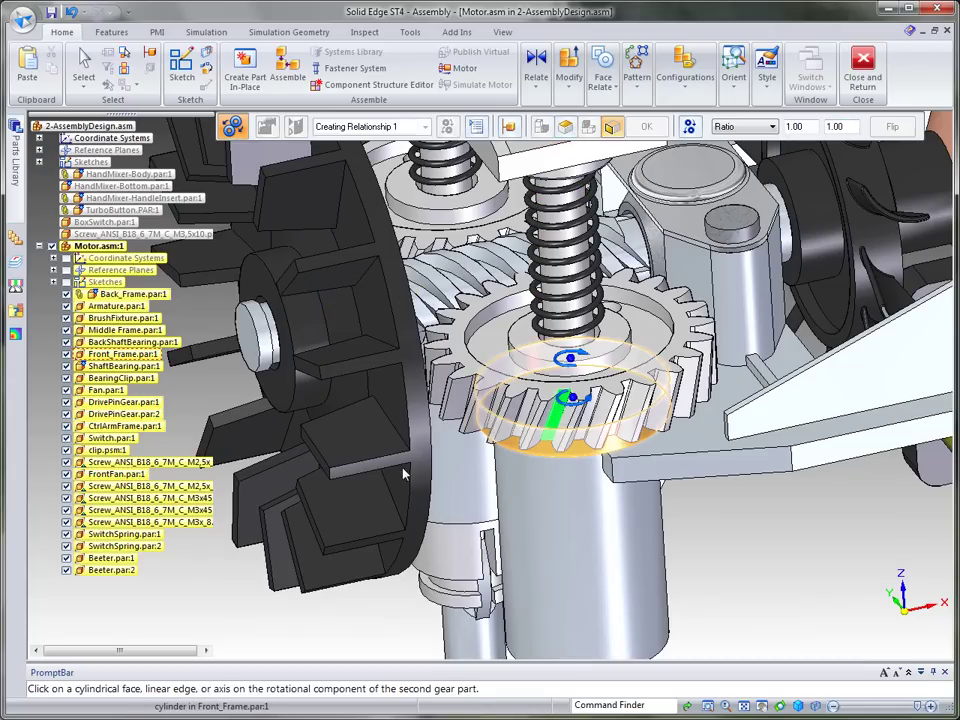
{"action": "left_click", "coordinate": [255, 325]}
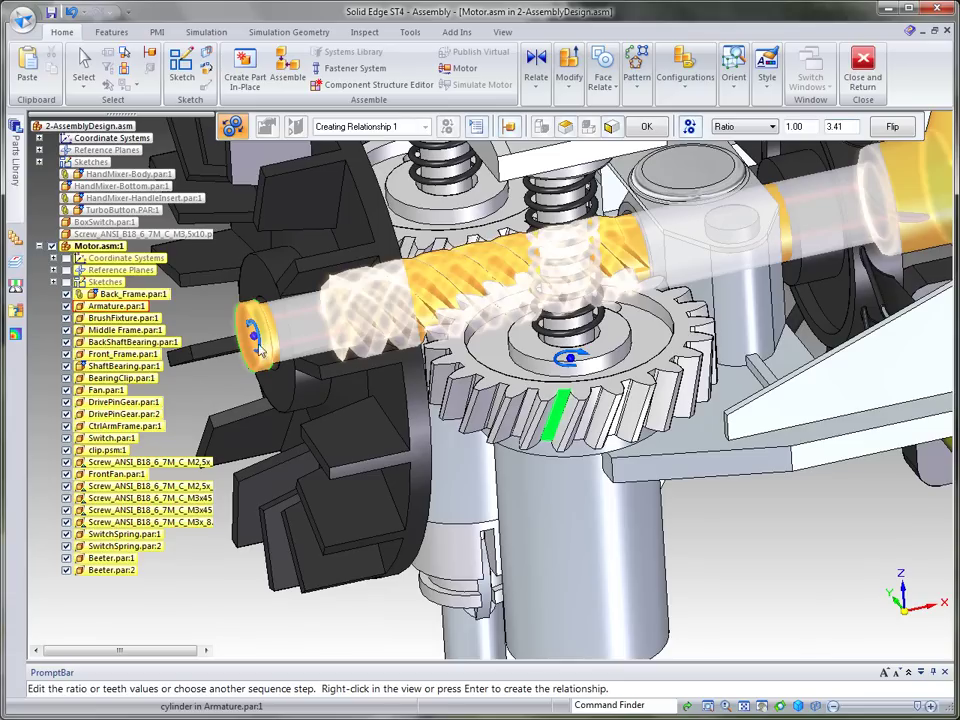
{"action": "right_click", "coordinate": [220, 388]}
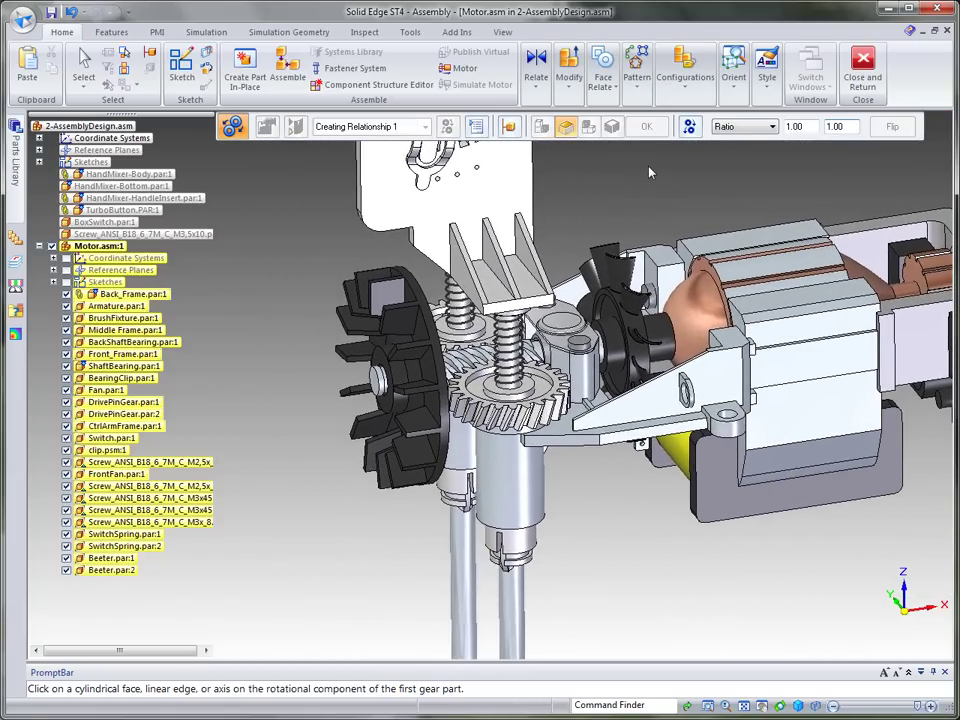
Step: Create a rotation motor of 120 deg/s on the armature about its shaft axis, with the direction flipped
{"action": "left_click", "coordinate": [463, 70]}
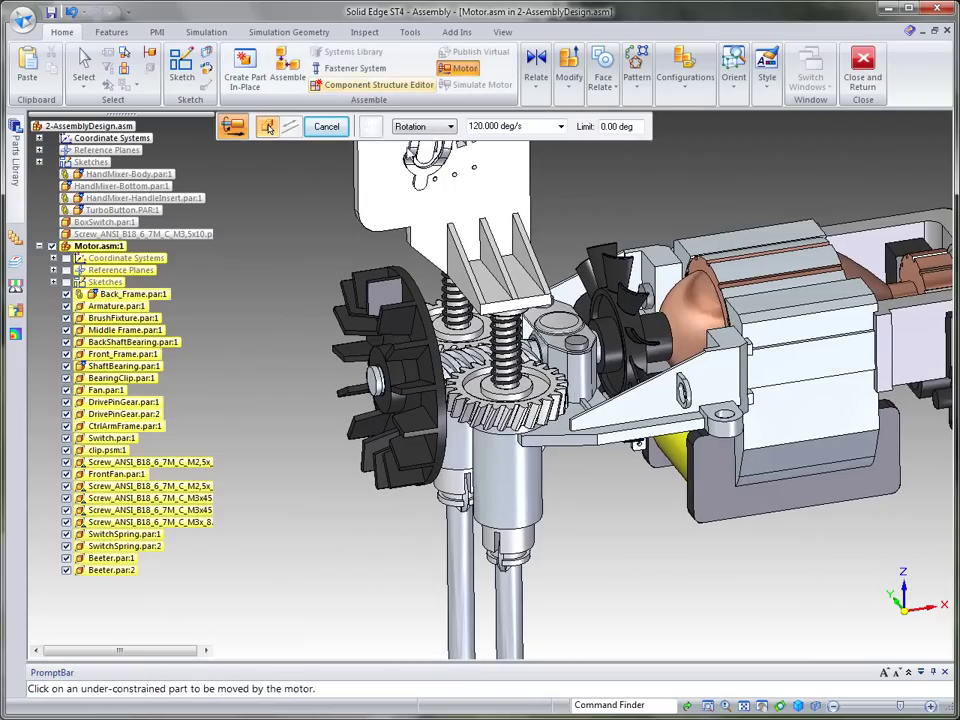
{"action": "left_click", "coordinate": [378, 383]}
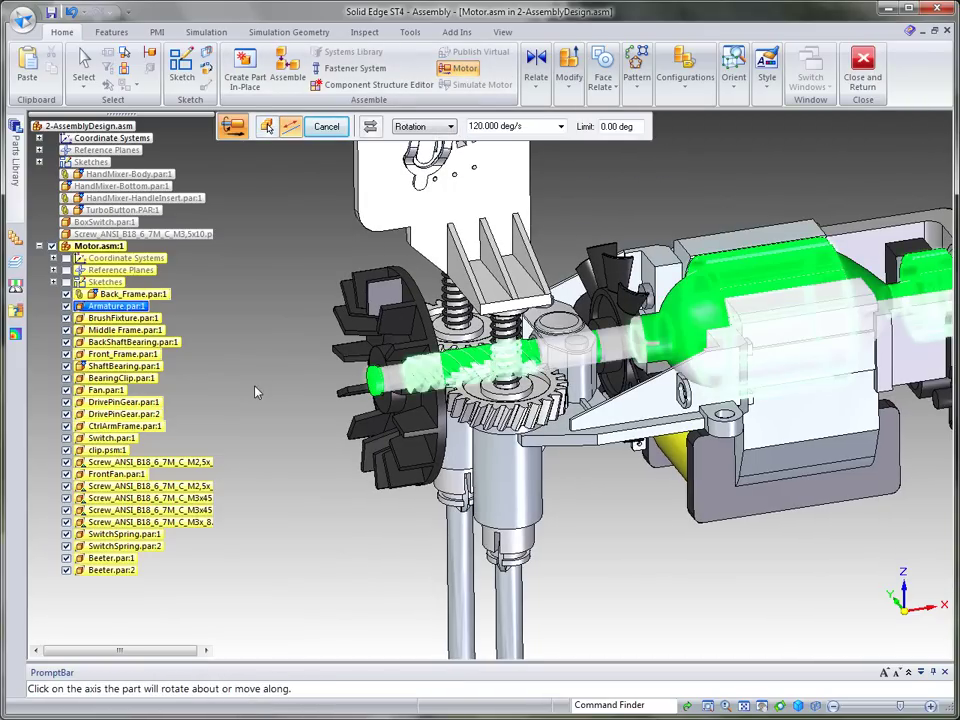
{"action": "left_click", "coordinate": [378, 378]}
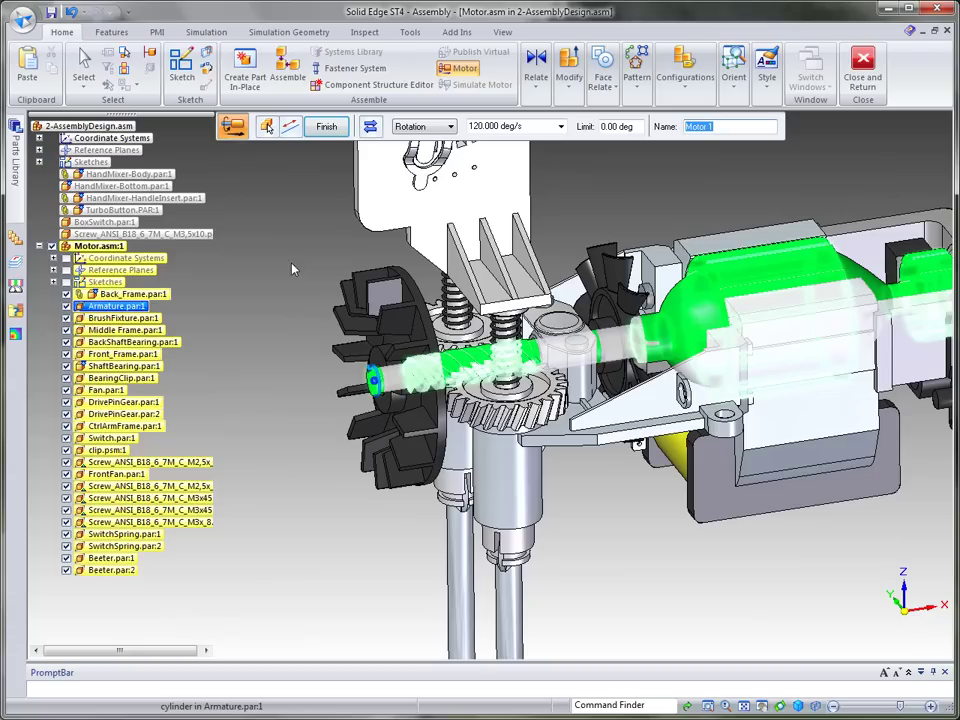
{"action": "left_click", "coordinate": [368, 127]}
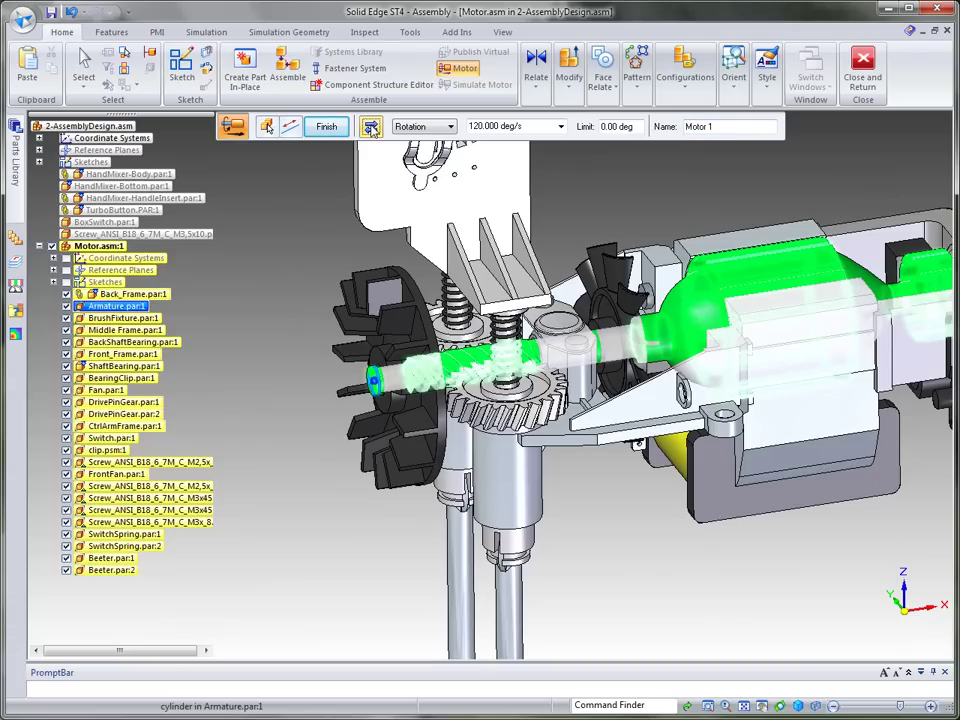
{"action": "right_click", "coordinate": [273, 222]}
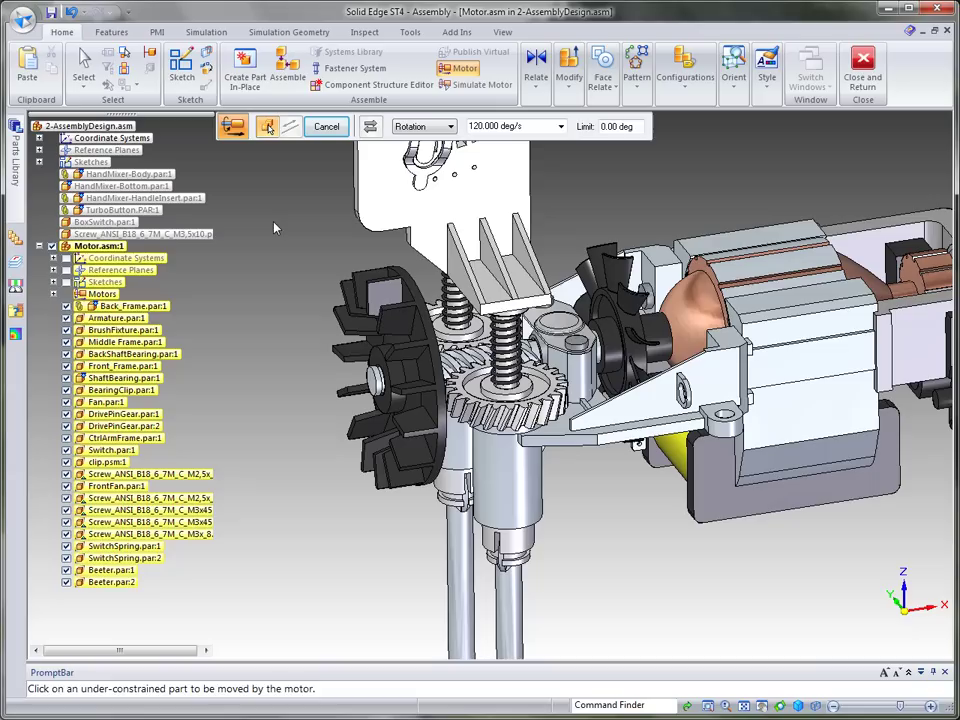
{"action": "left_click", "coordinate": [83, 66]}
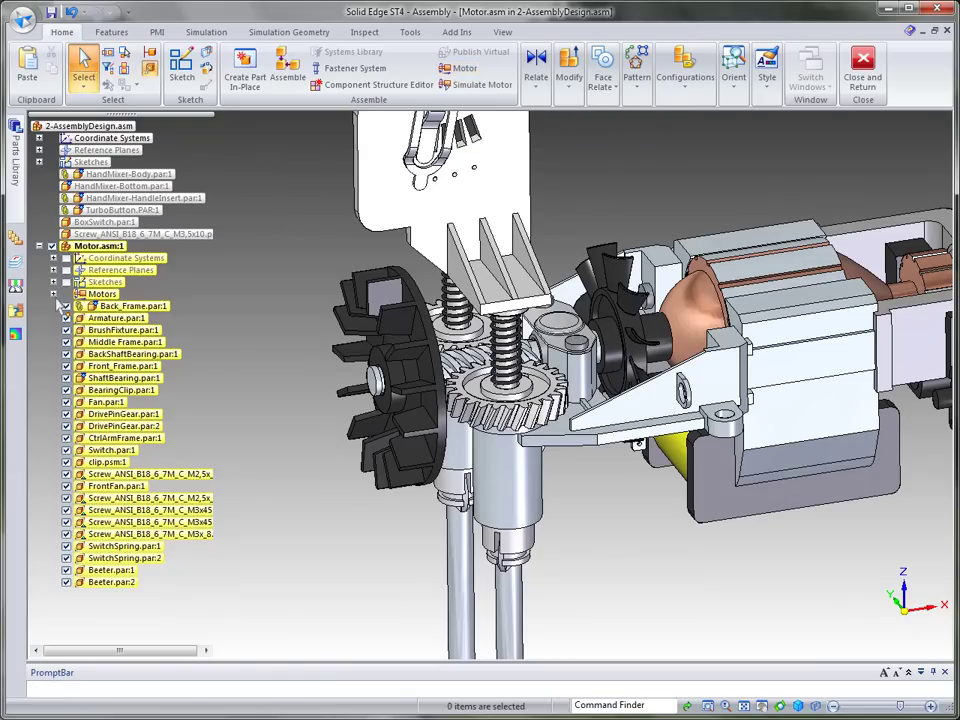
{"action": "left_click", "coordinate": [54, 294]}
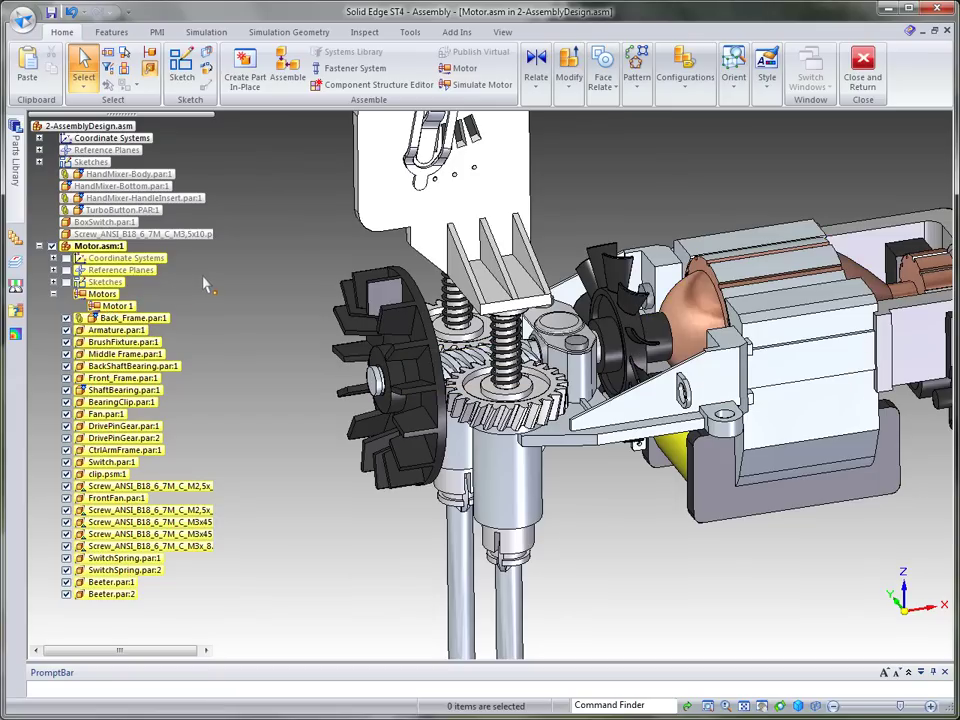
Step: Simulate Motor 1 with no analysis, play the animation to examine the turning gears, and close the editor without saving
{"action": "scroll", "coordinate": [205, 285], "scroll_direction": "down", "scroll_amount": 5}
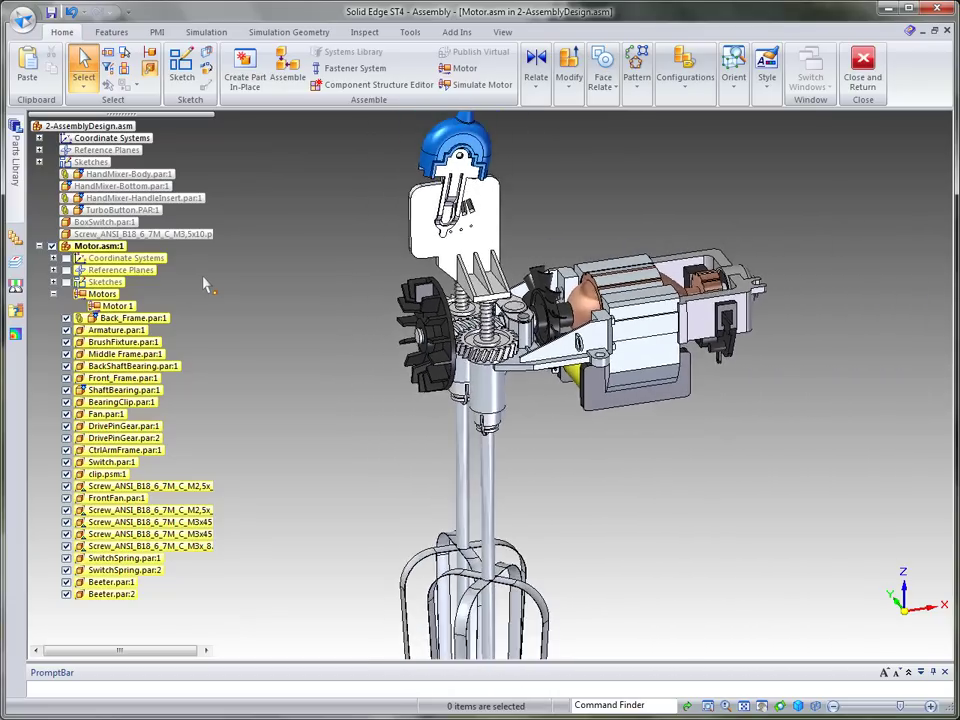
{"action": "scroll", "coordinate": [664, 201], "scroll_direction": "down", "scroll_amount": 2}
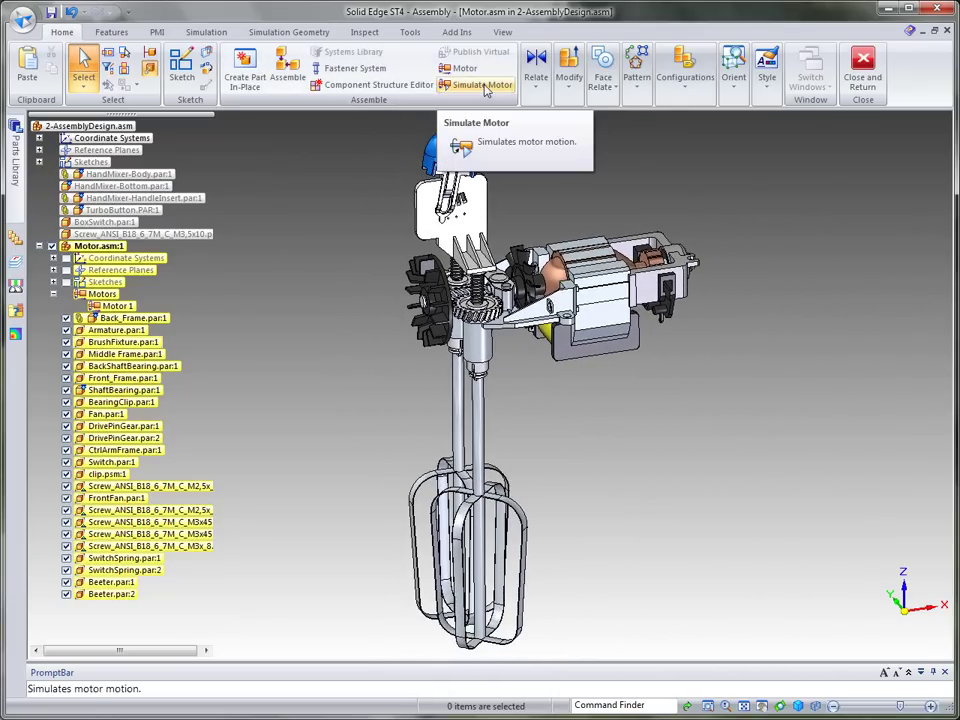
{"action": "left_click", "coordinate": [478, 84]}
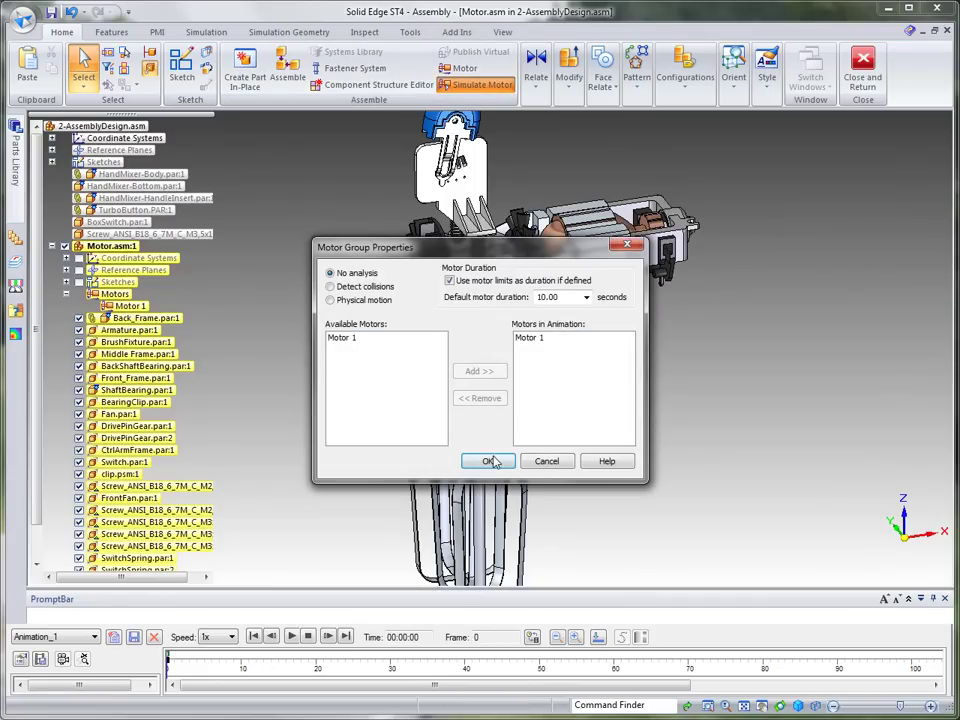
{"action": "left_click", "coordinate": [490, 461]}
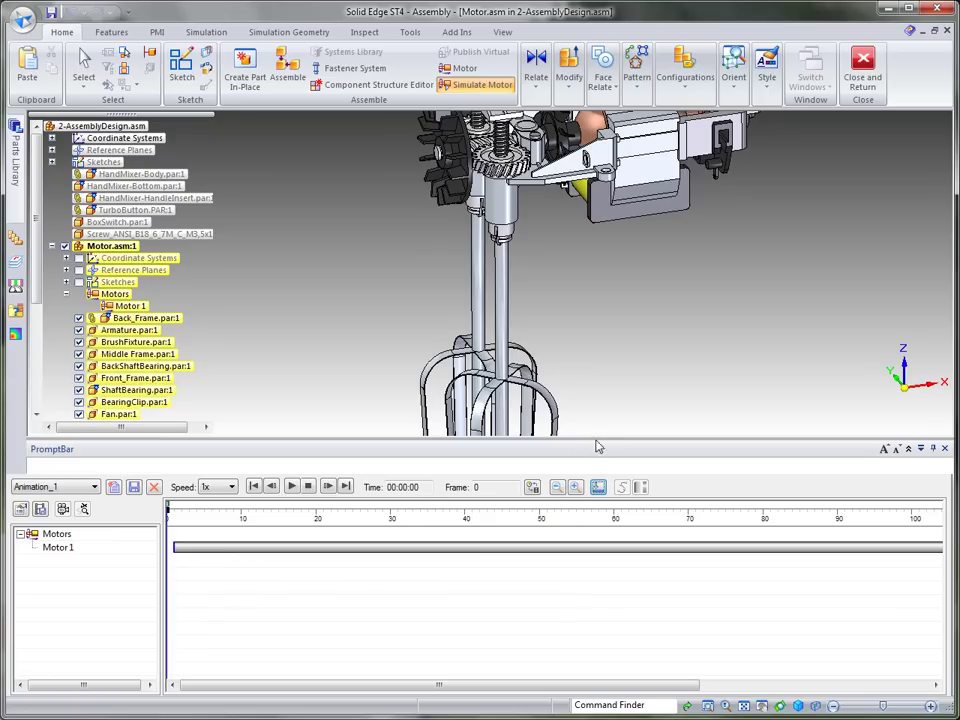
{"action": "left_click", "coordinate": [597, 486]}
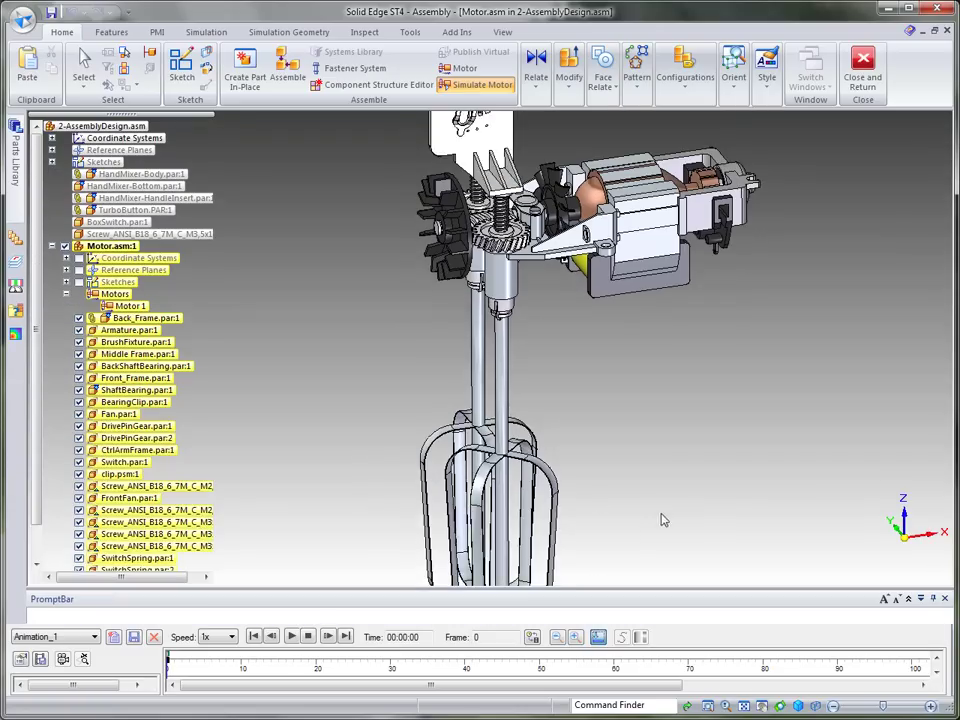
{"action": "left_click", "coordinate": [290, 636]}
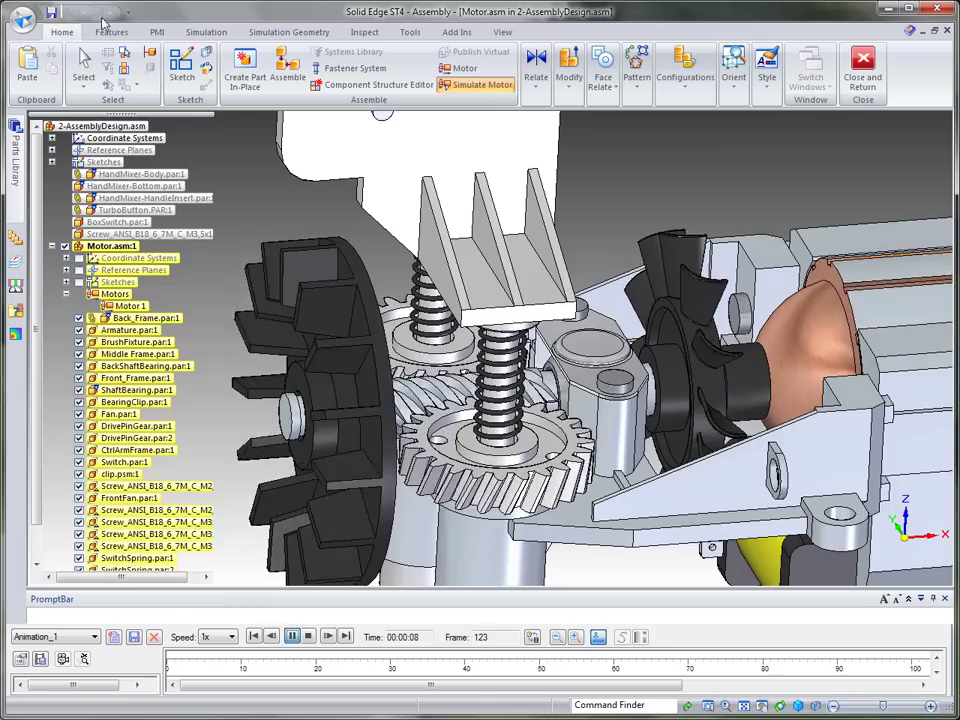
{"action": "left_click", "coordinate": [84, 64]}
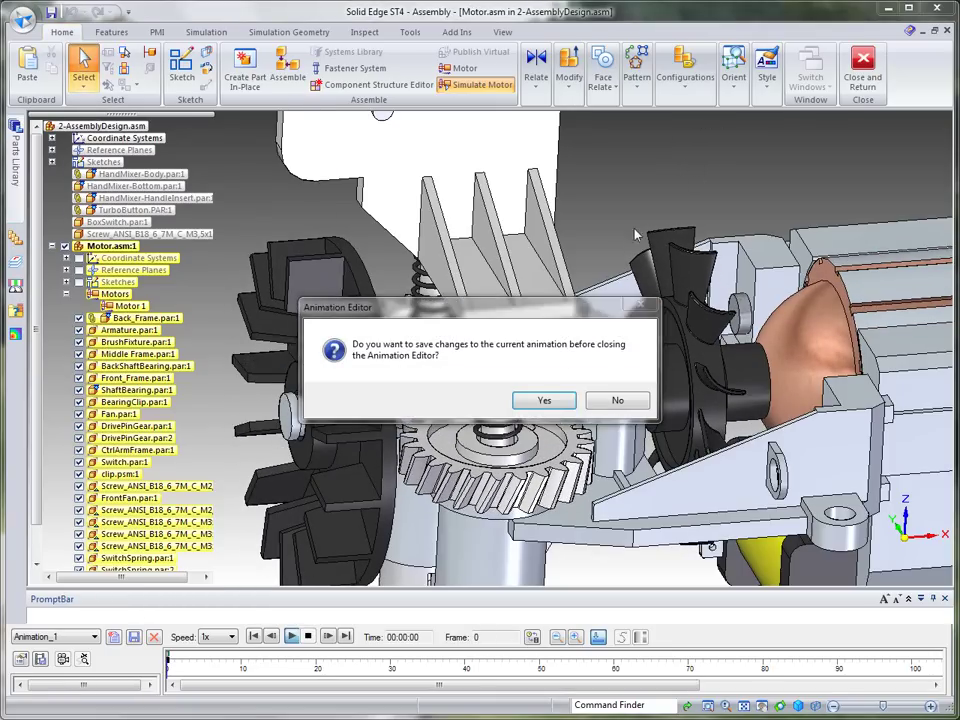
{"action": "left_click", "coordinate": [627, 409]}
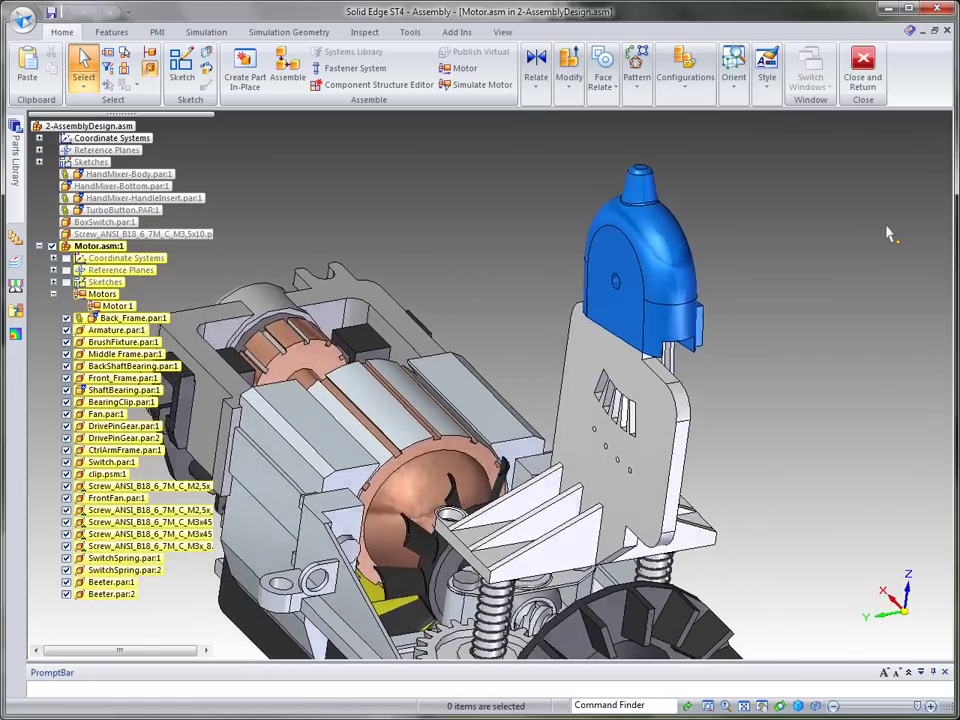
Step: Start a Fastener System through the blue cap, using its outer hole as the top and the opposite hole as the bottom location
{"action": "left_click", "coordinate": [350, 69]}
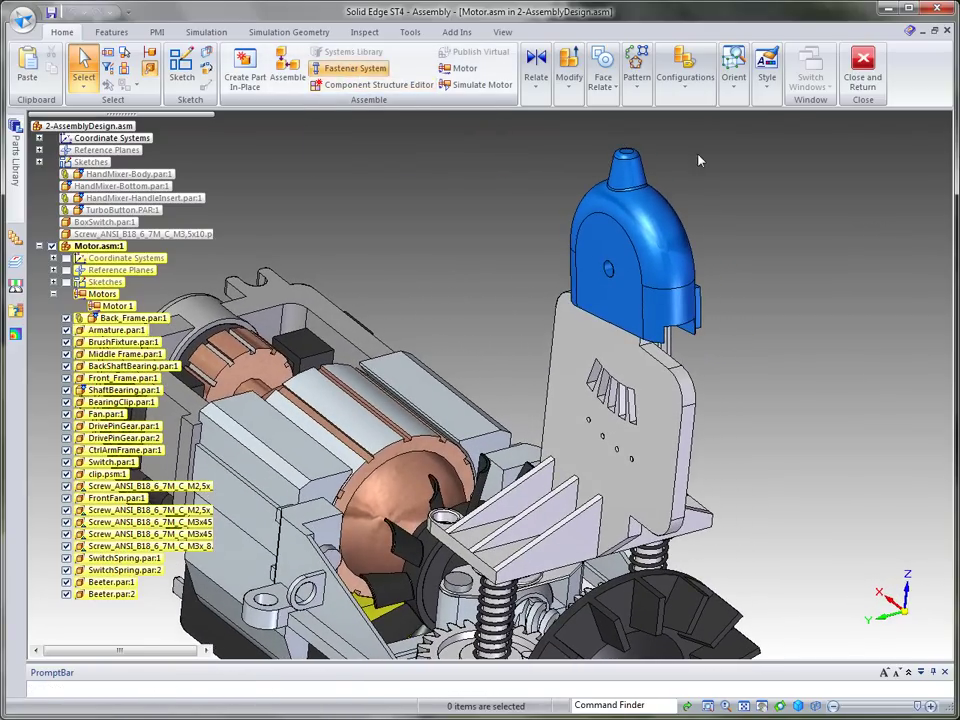
{"action": "left_click", "coordinate": [612, 269]}
{"action": "right_click", "coordinate": [812, 227]}
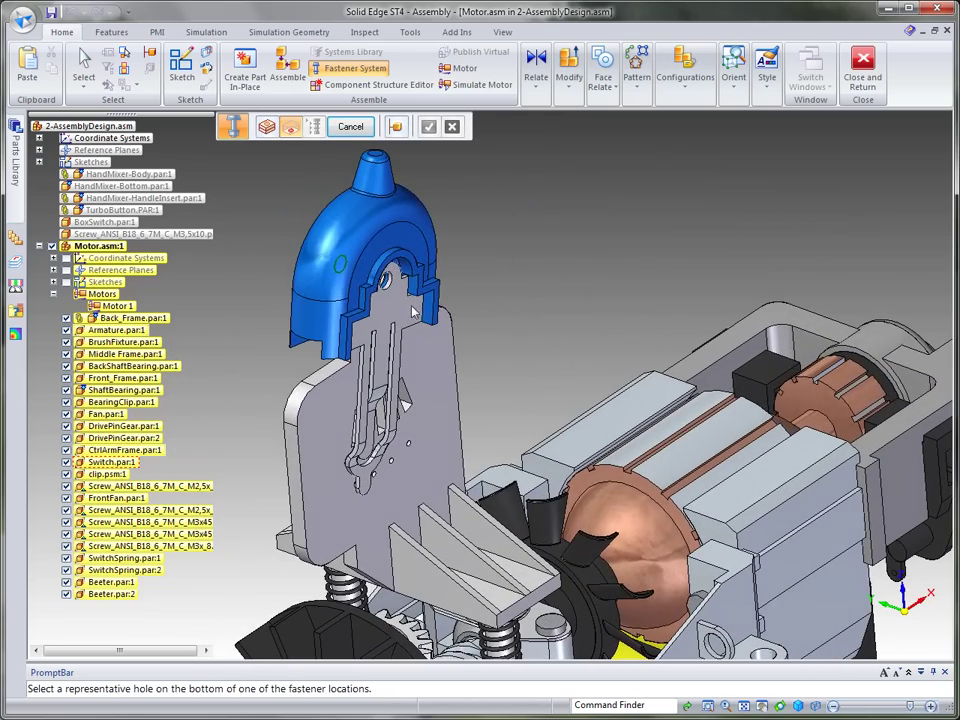
{"action": "left_click", "coordinate": [387, 280]}
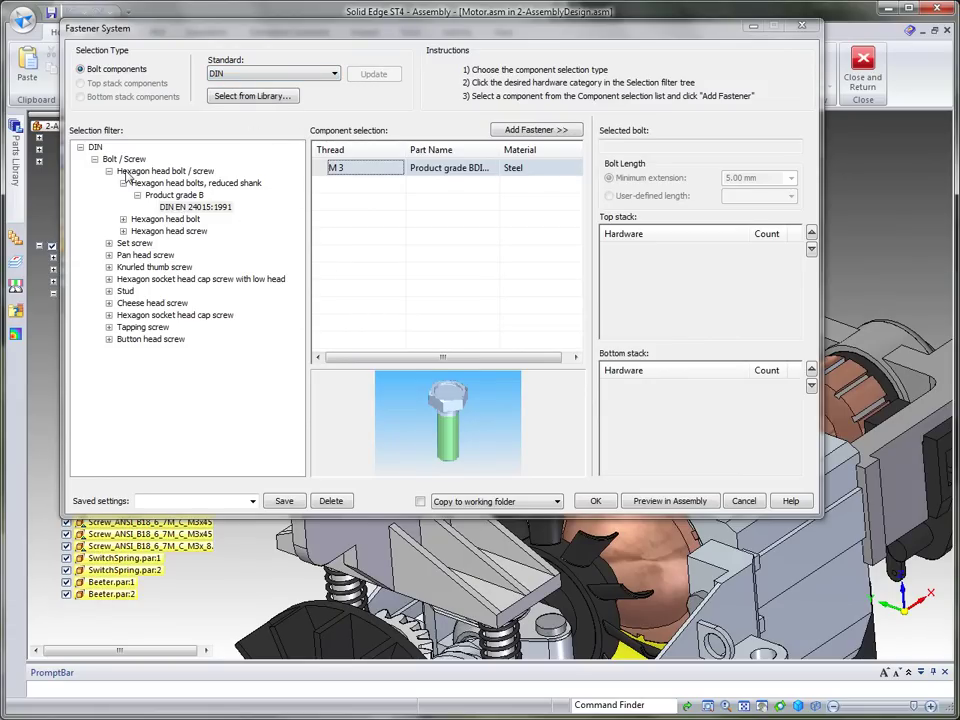
Step: Choose the M3 ISO 7380 button head socket screw as the bolt and set its minimum extension to 1.00 mm
{"action": "left_click", "coordinate": [109, 172]}
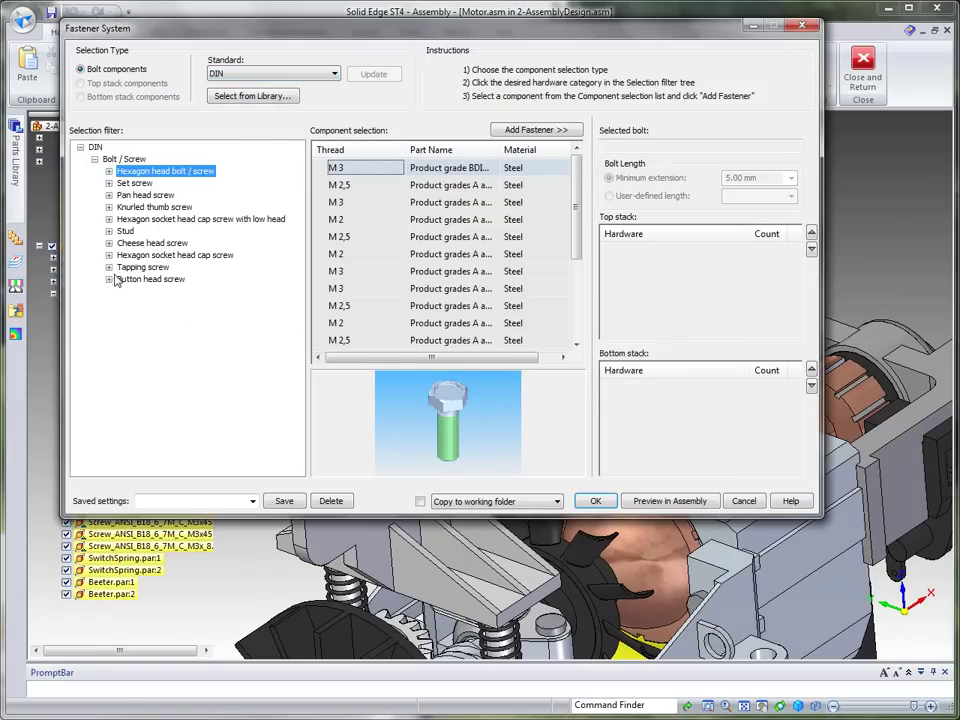
{"action": "left_click", "coordinate": [109, 280]}
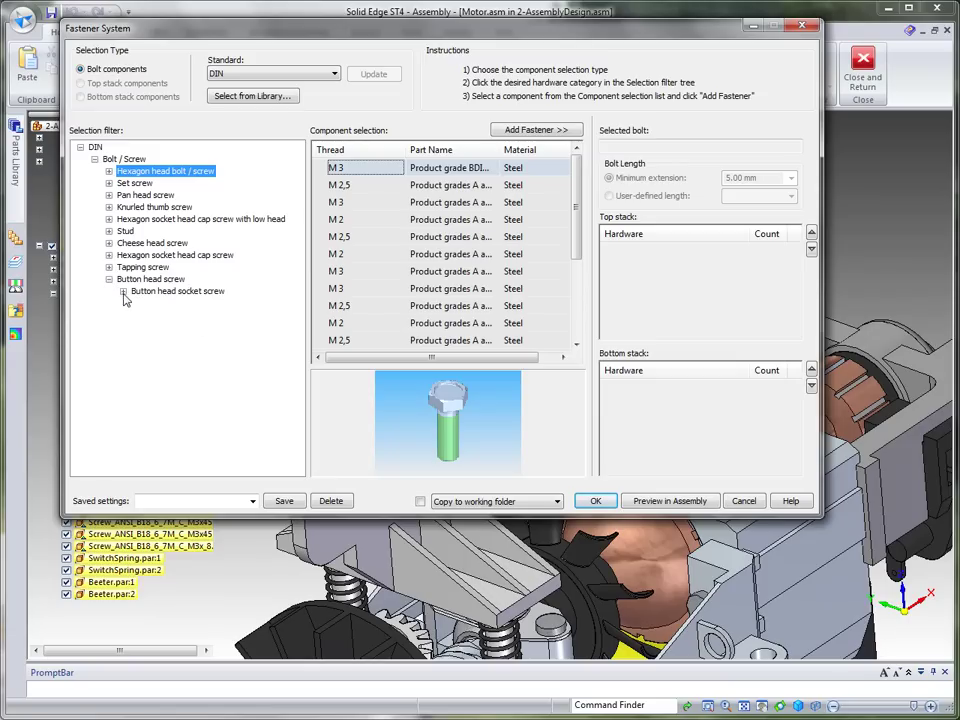
{"action": "left_click", "coordinate": [163, 303]}
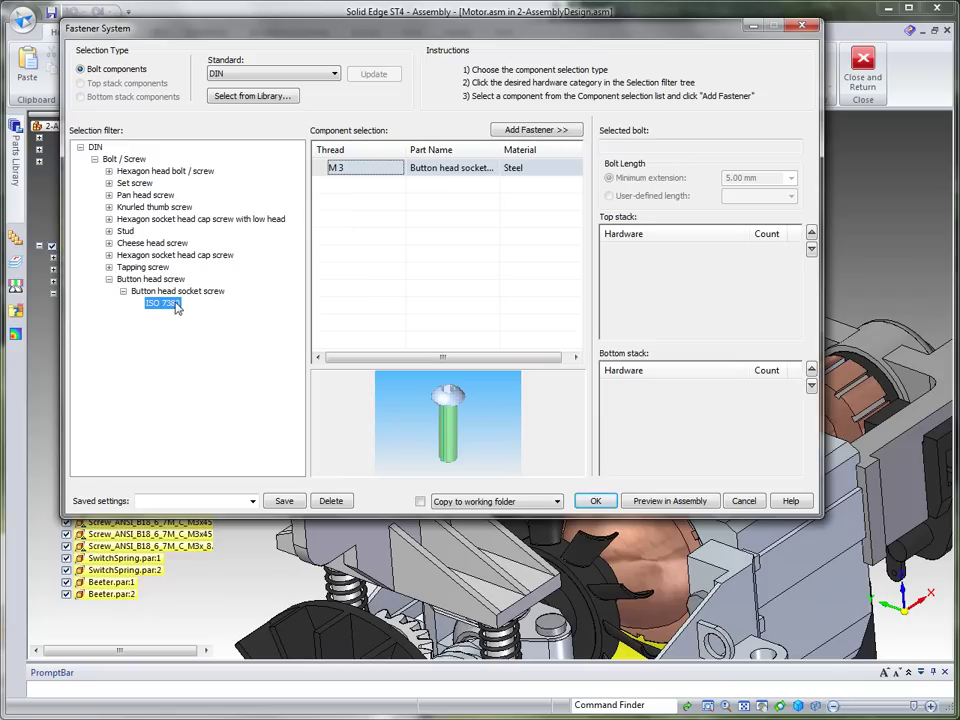
{"action": "left_click", "coordinate": [467, 174]}
{"action": "left_click", "coordinate": [533, 130]}
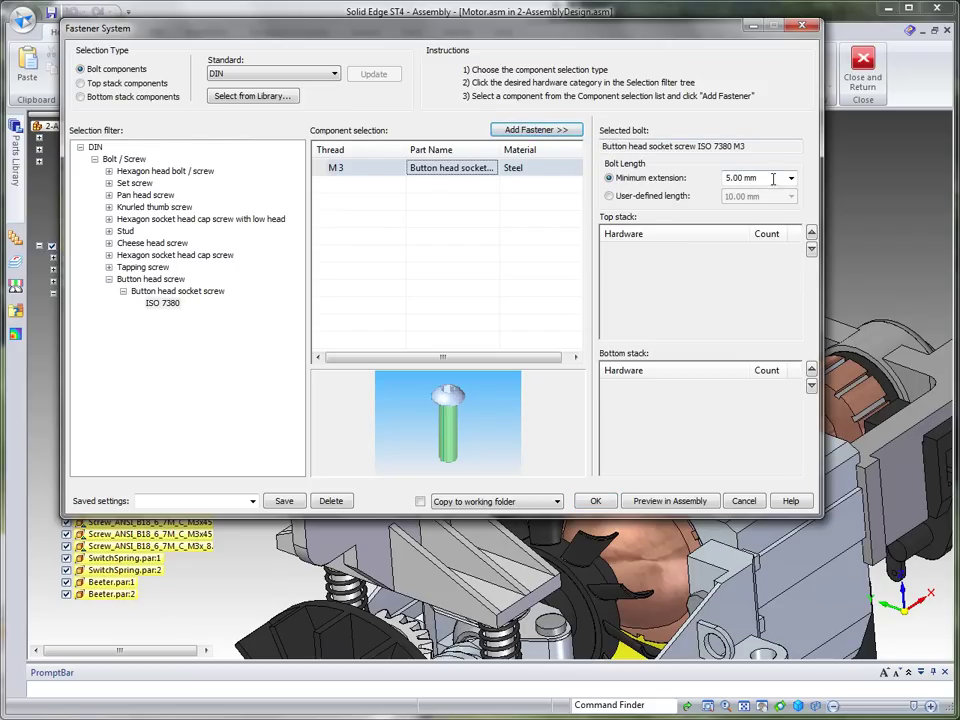
{"action": "left_click", "coordinate": [791, 178]}
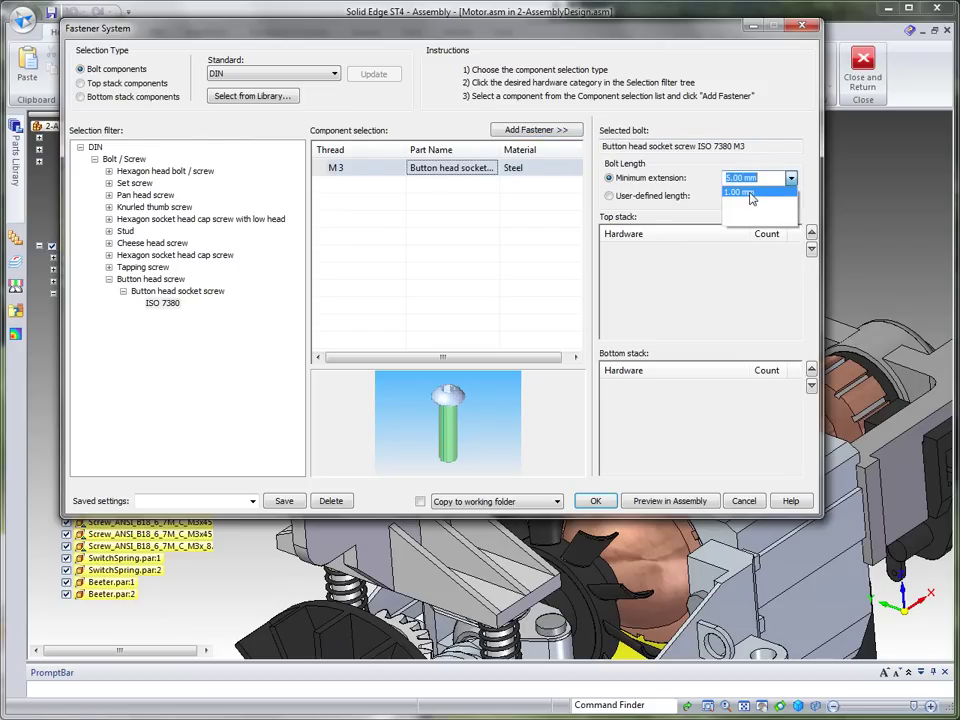
{"action": "left_click", "coordinate": [745, 193]}
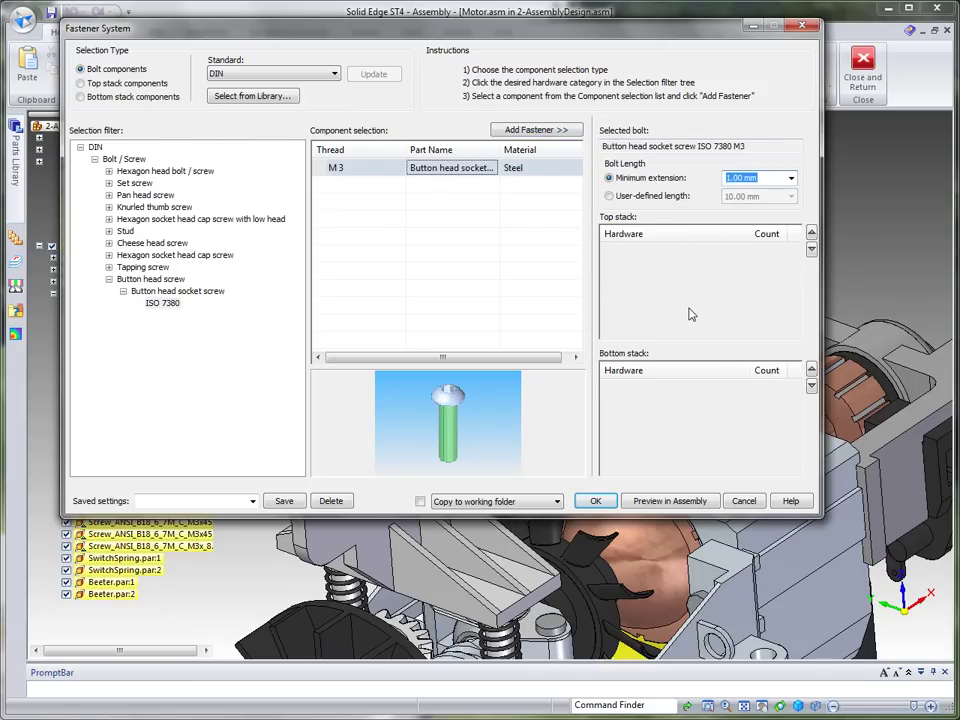
Step: Add one size 4 DIN EN 28738:1992 plain washer to both the top stack and the bottom stack
{"action": "left_click", "coordinate": [89, 85]}
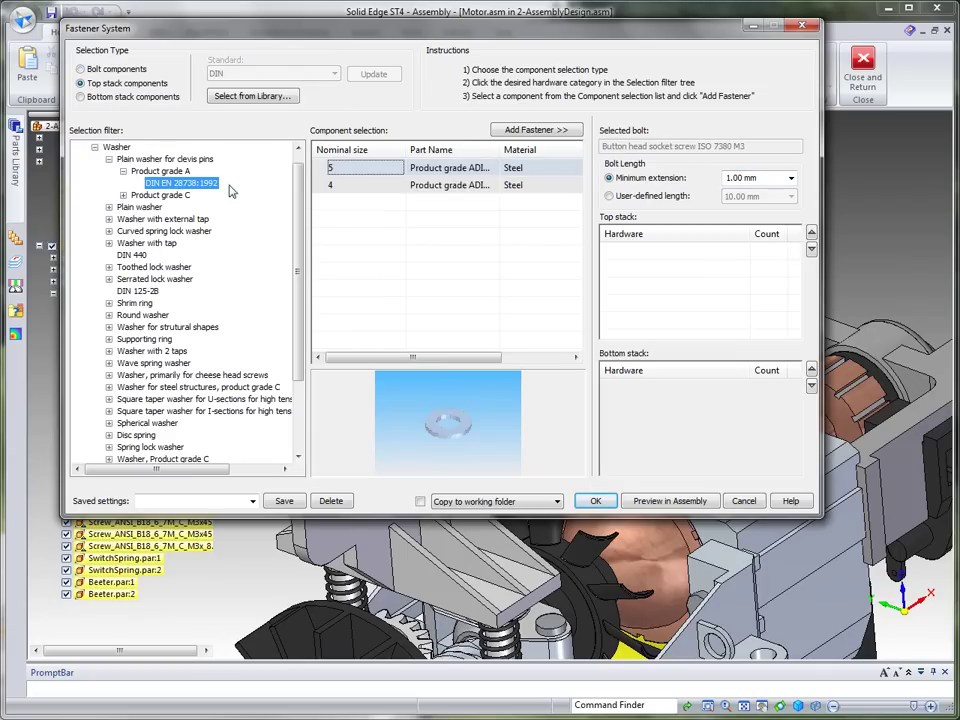
{"action": "left_click", "coordinate": [351, 188]}
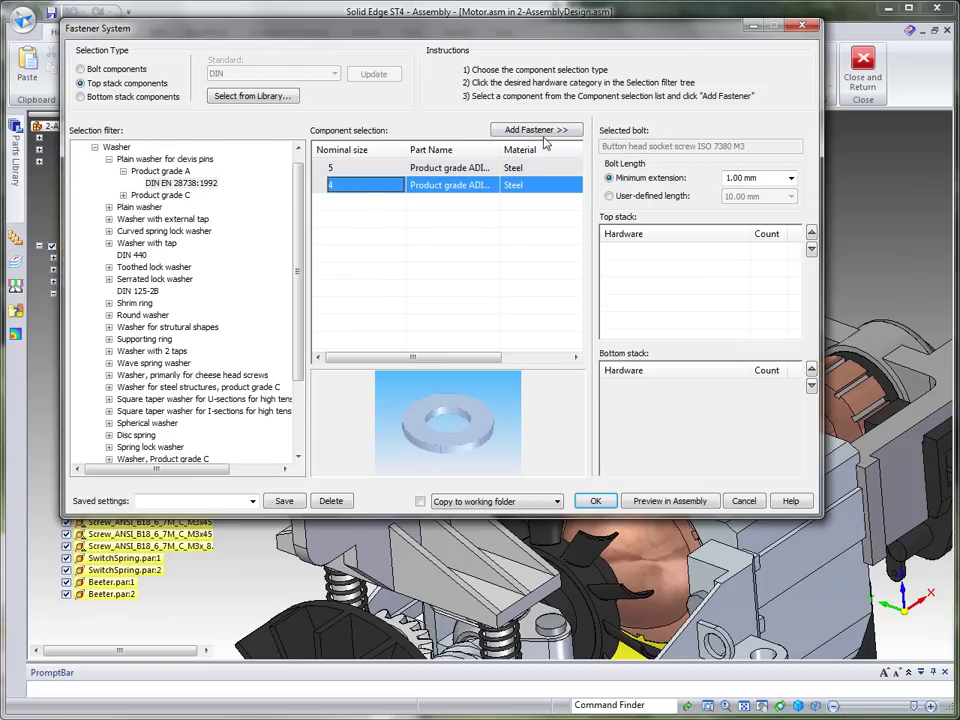
{"action": "left_click", "coordinate": [537, 131]}
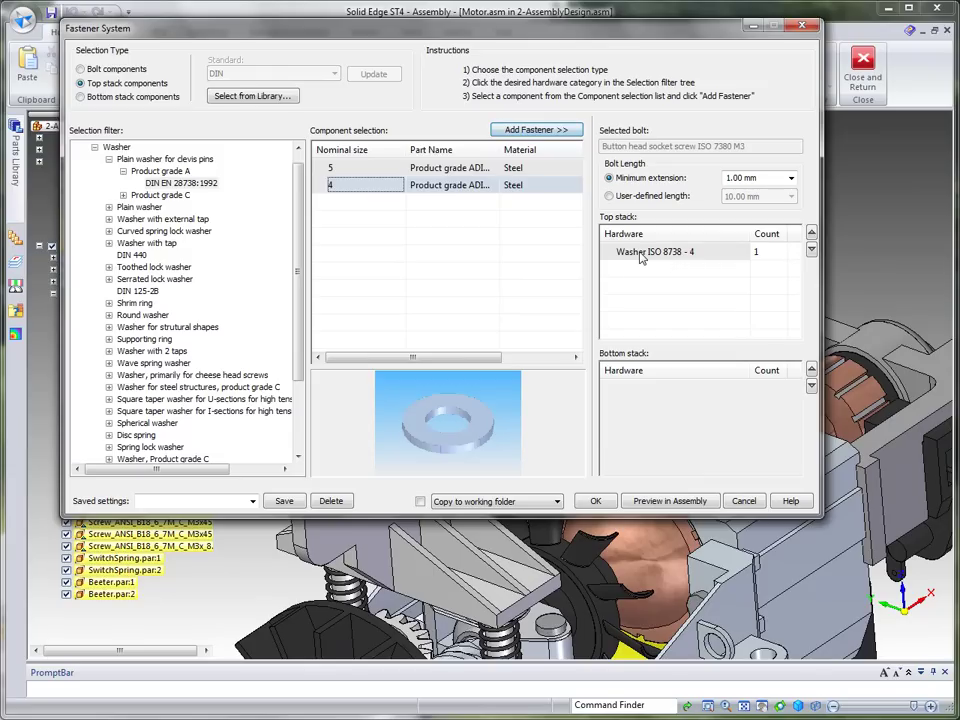
{"action": "left_click", "coordinate": [87, 99]}
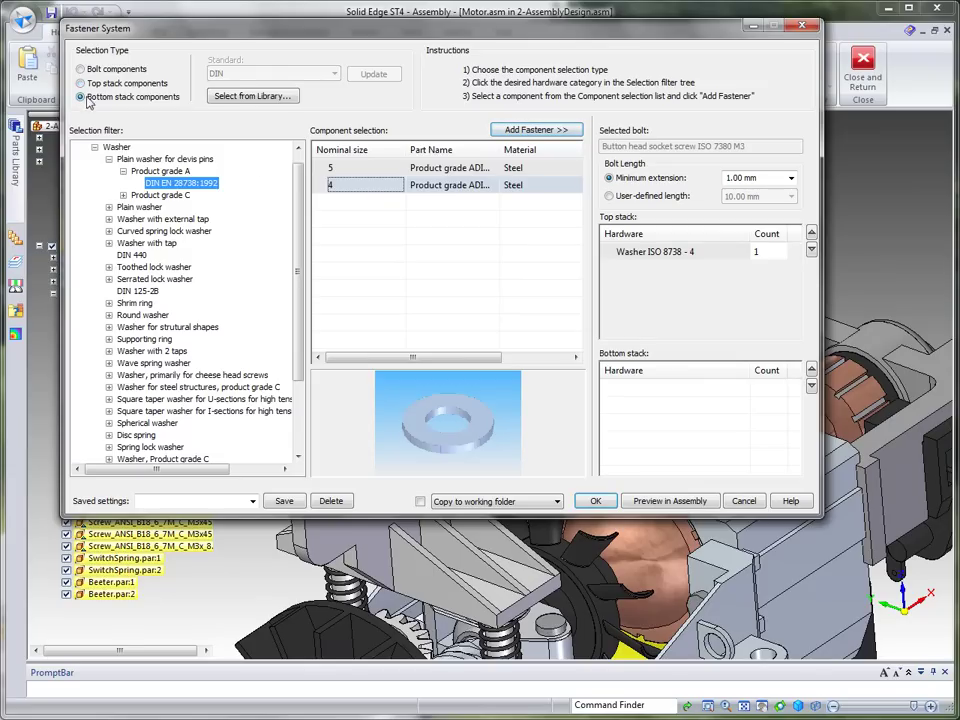
{"action": "left_click", "coordinate": [383, 189]}
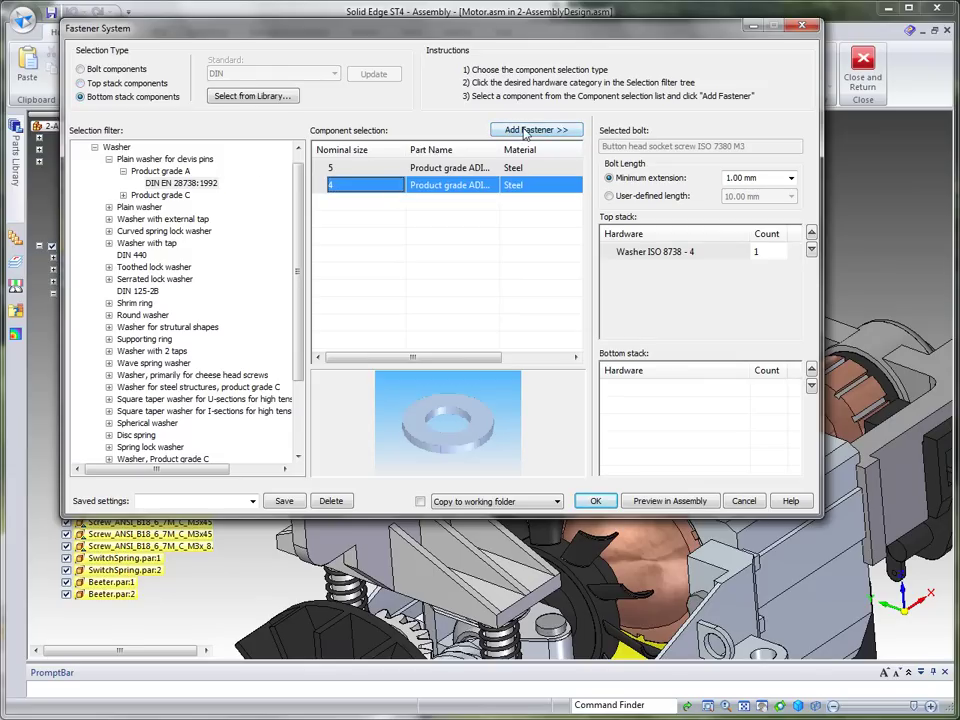
{"action": "left_click", "coordinate": [525, 131]}
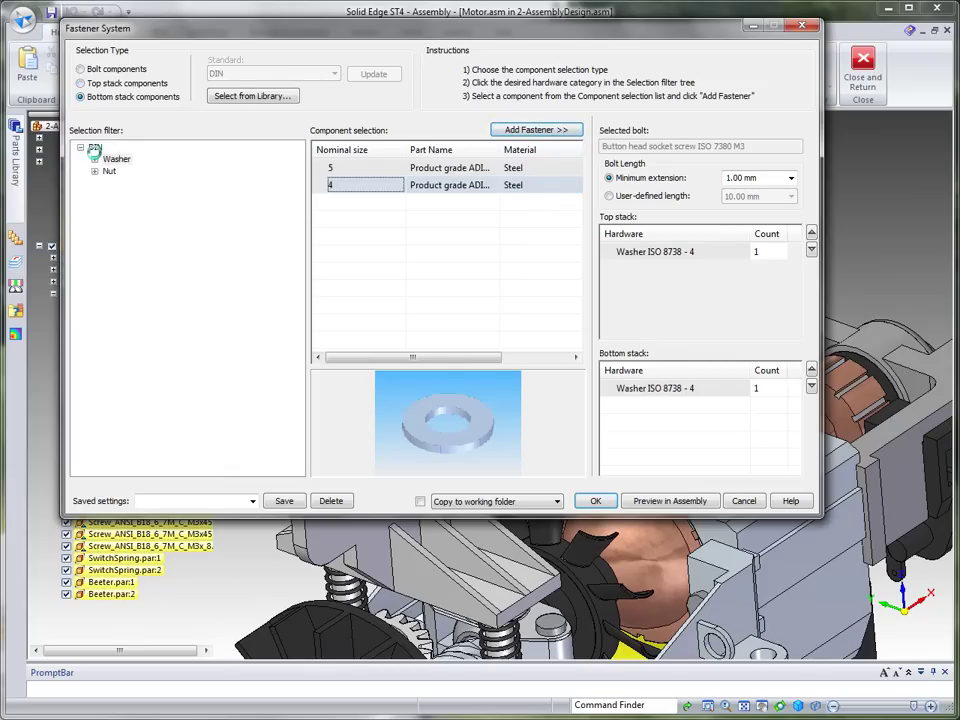
Step: Add an M3 DIN 934:1987 hexagon nut to the bottom stack and load the saved HM stack settings
{"action": "left_click", "coordinate": [94, 171]}
{"action": "left_click", "coordinate": [109, 183]}
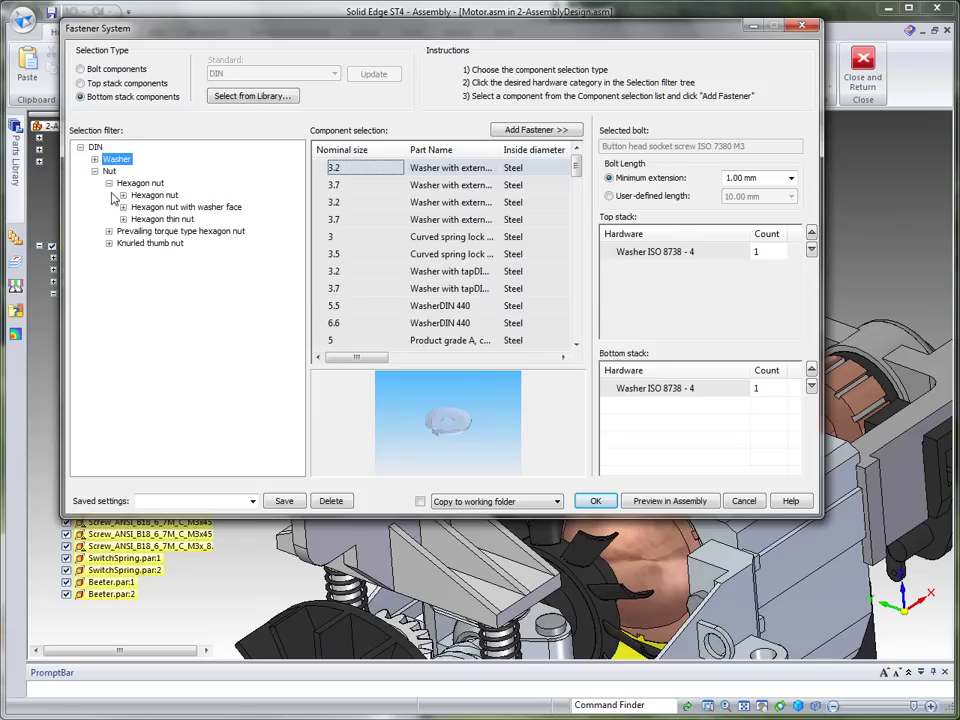
{"action": "left_click", "coordinate": [123, 195]}
{"action": "left_click", "coordinate": [137, 207]}
{"action": "left_click", "coordinate": [184, 219]}
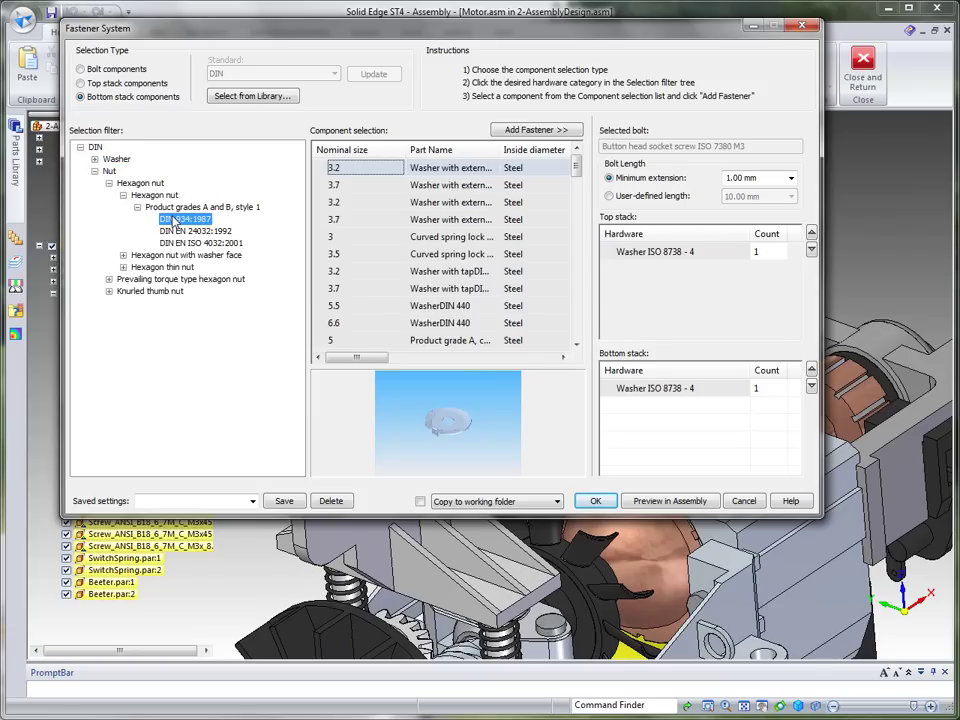
{"action": "double_click", "coordinate": [370, 172]}
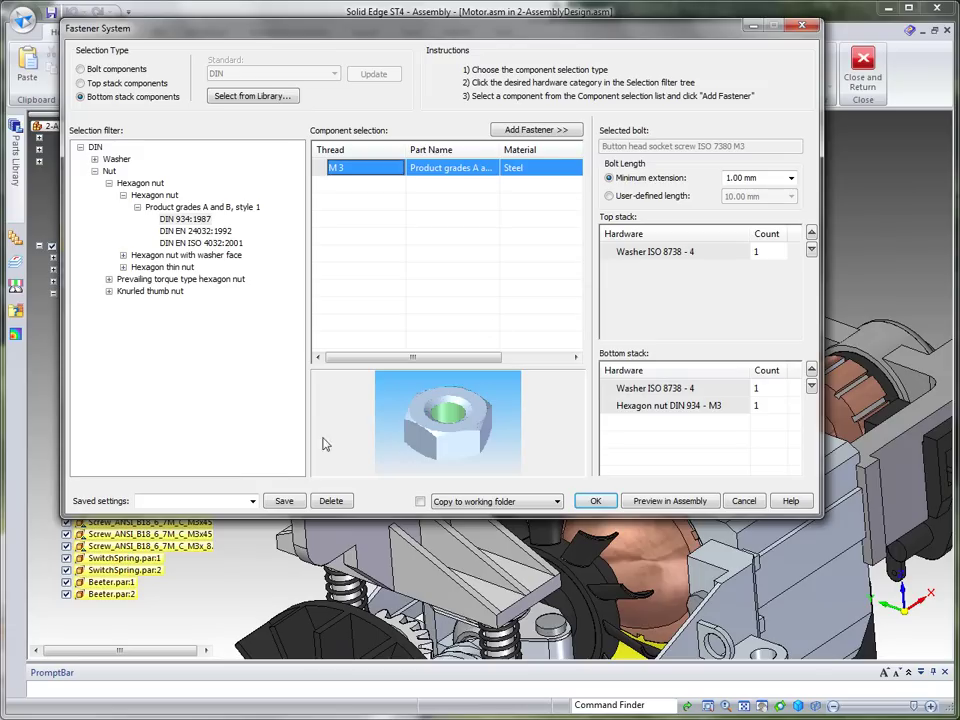
{"action": "left_click", "coordinate": [253, 501]}
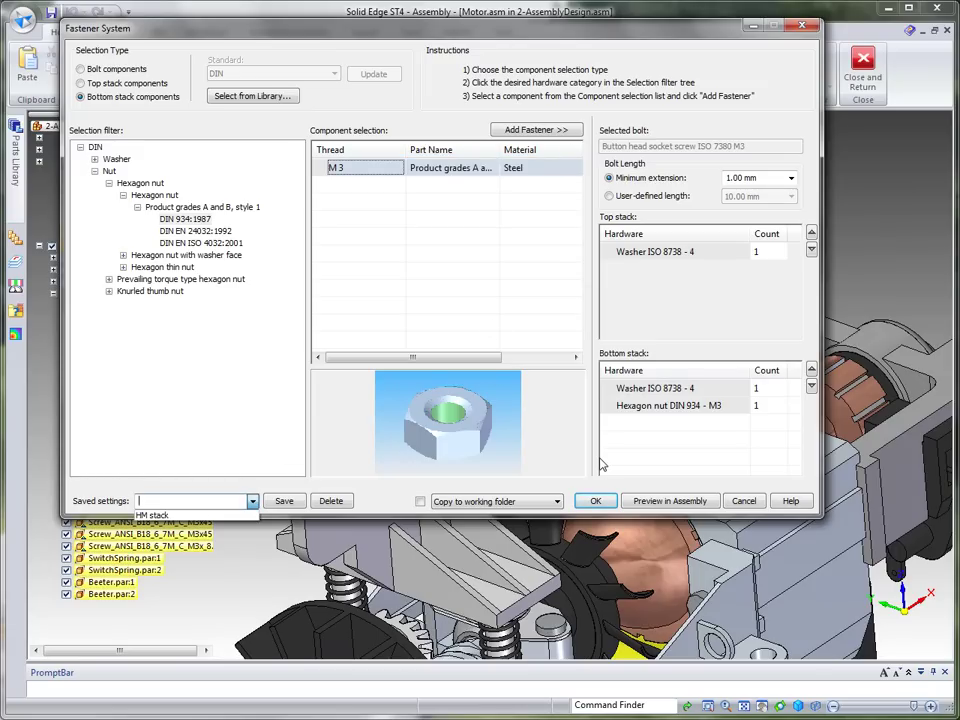
{"action": "left_click", "coordinate": [187, 516]}
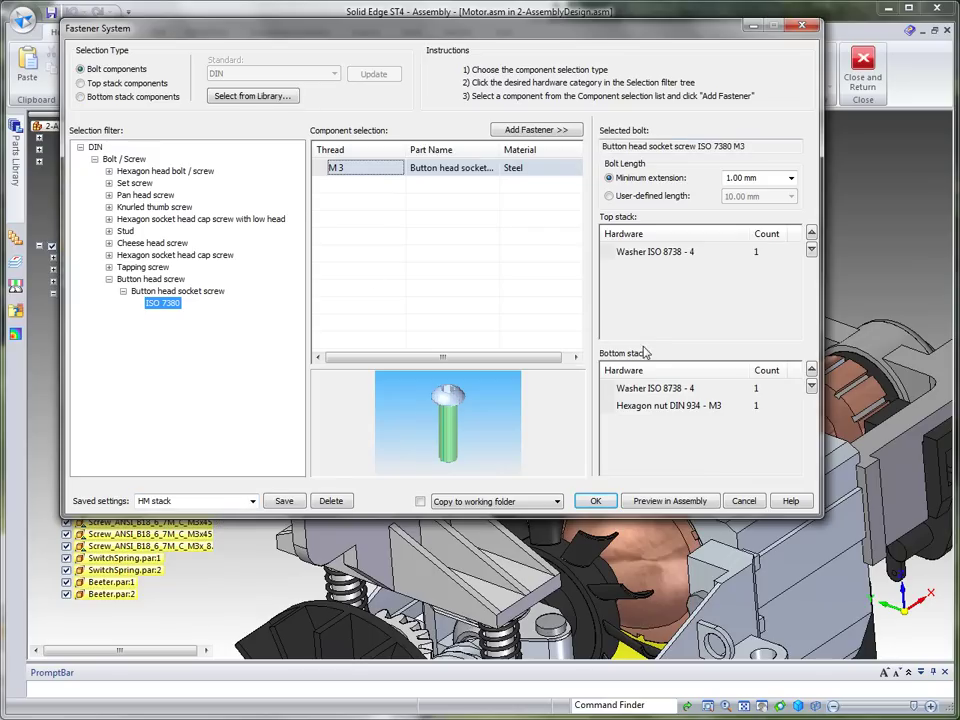
Step: Preview the HM stack hardware in the assembly on the blue cap and accept the fastener selection
{"action": "left_click", "coordinate": [701, 499]}
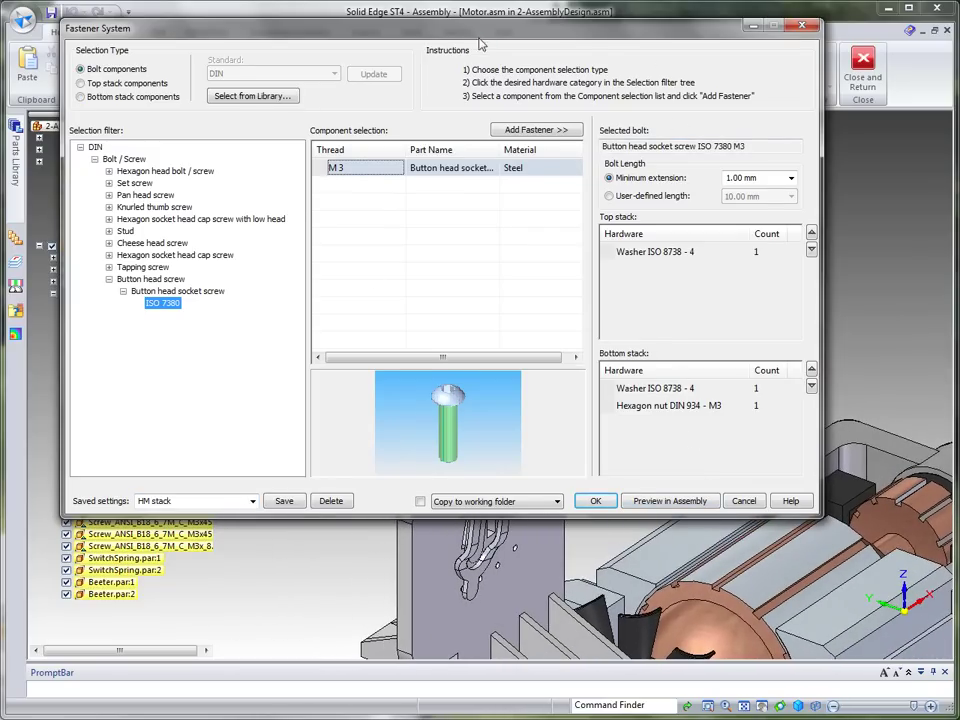
{"action": "left_click_drag", "start_coordinate": [474, 29], "coordinate": [371, 2]}
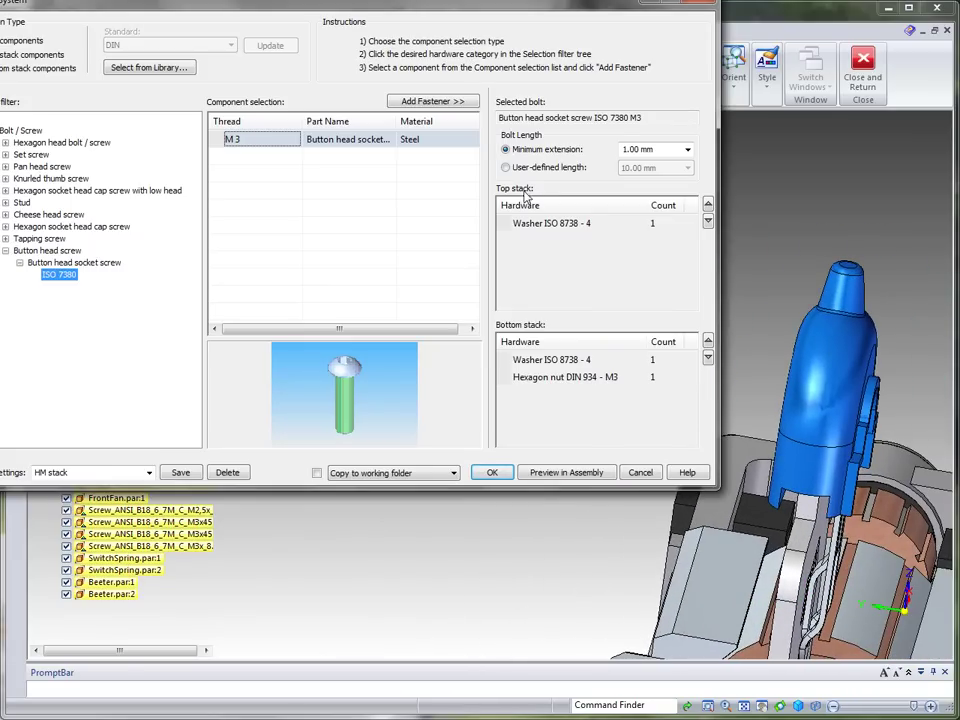
{"action": "left_click", "coordinate": [553, 474]}
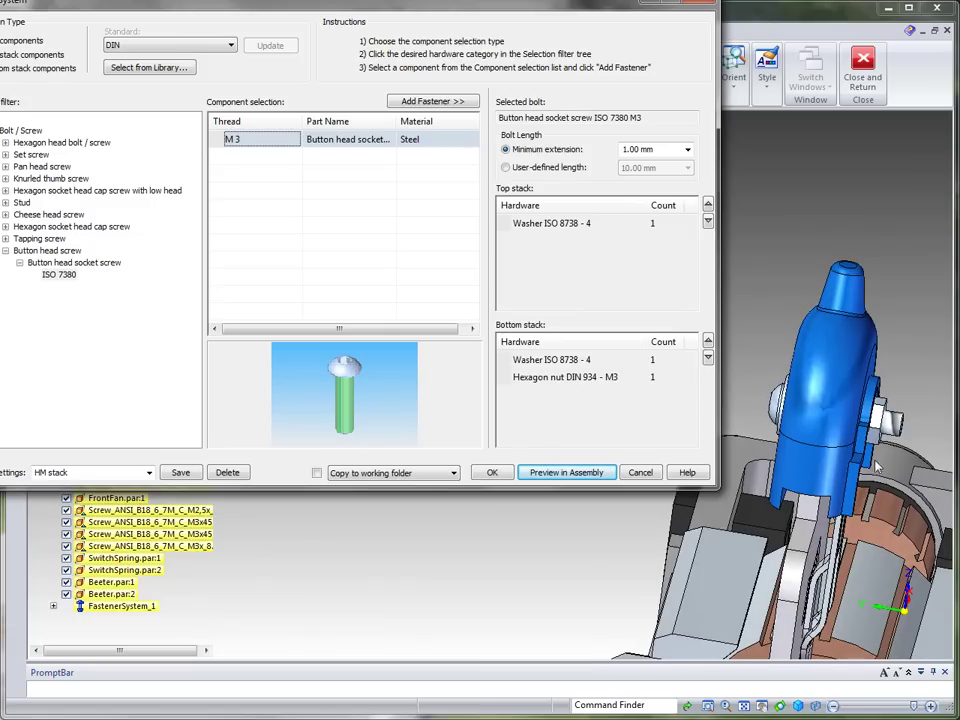
{"action": "left_click", "coordinate": [493, 473]}
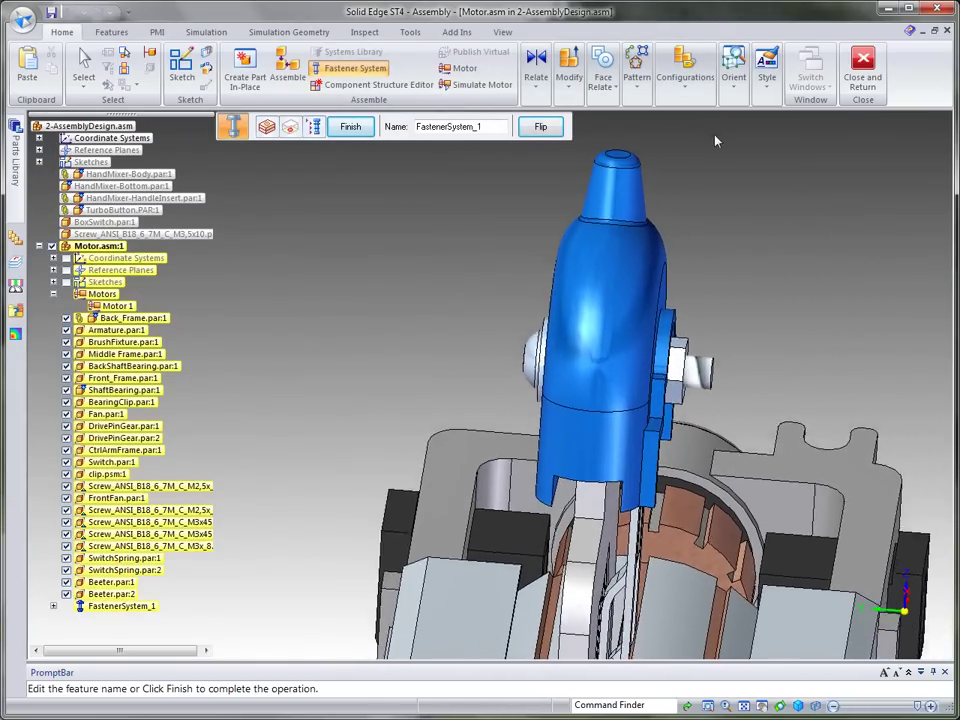
Step: Flip the bolt stack's direction and back again, and finish the fastener system
{"action": "left_click", "coordinate": [541, 128]}
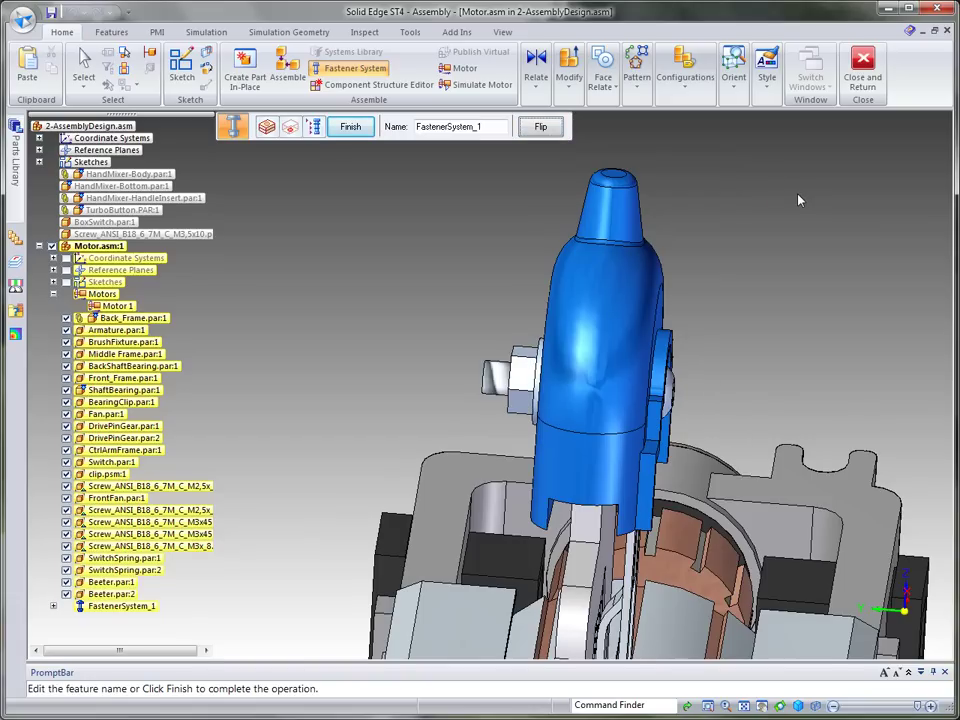
{"action": "left_click", "coordinate": [547, 129]}
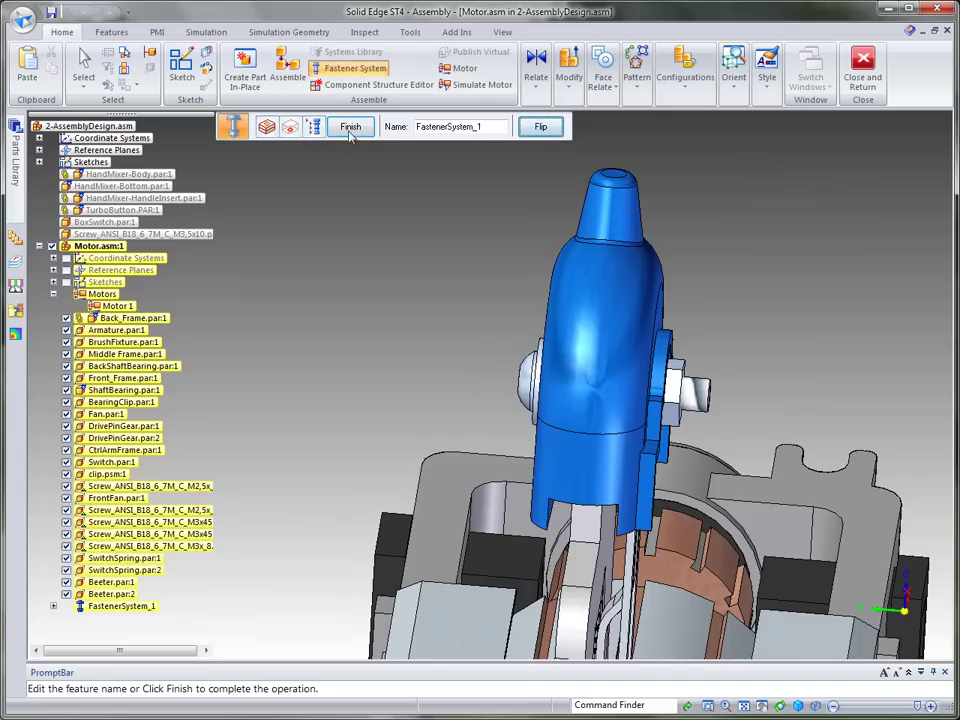
{"action": "left_click", "coordinate": [350, 126]}
{"action": "left_click", "coordinate": [84, 66]}
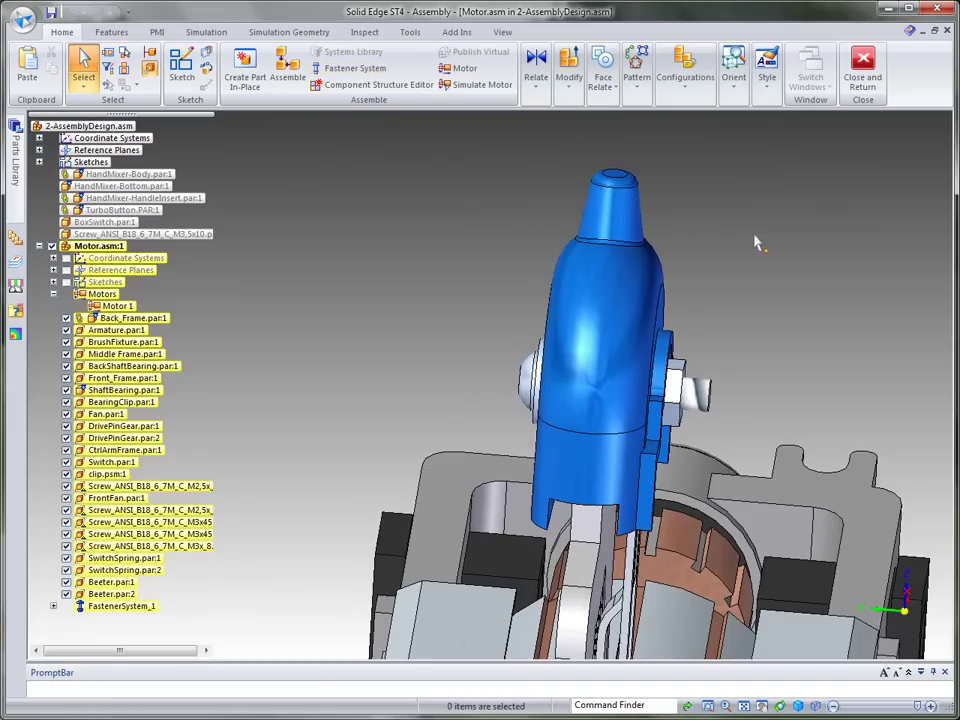
Step: Return from the motor subassembly to the top-level assembly and open HandMixer-Bottom for in-place editing
{"action": "key", "text": "ctrl+i"}
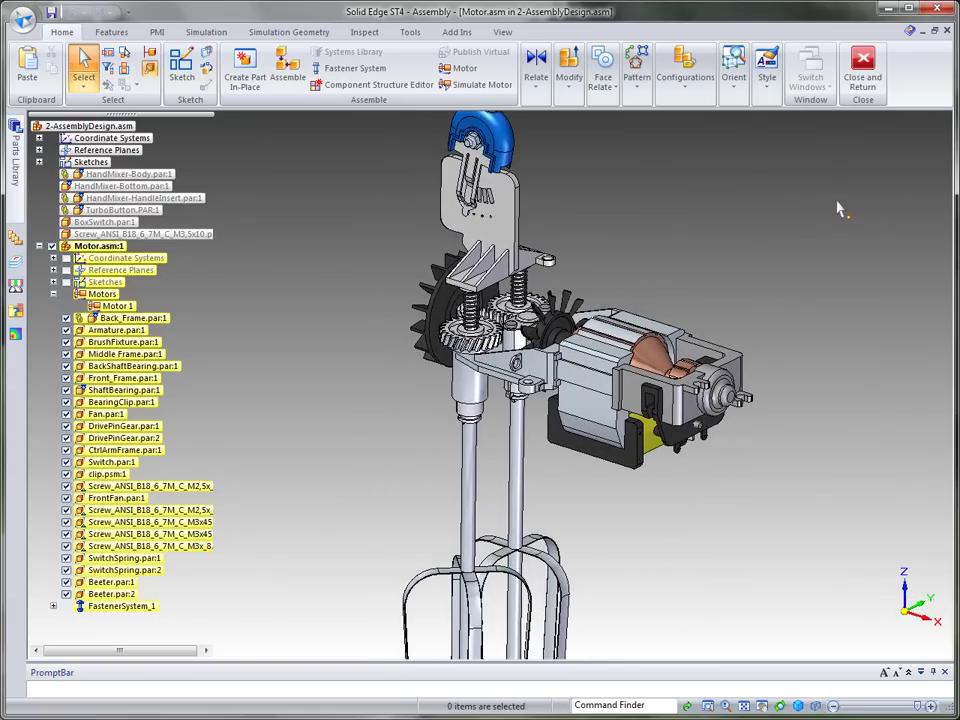
{"action": "scroll", "coordinate": [841, 205], "scroll_direction": "up", "scroll_amount": 2}
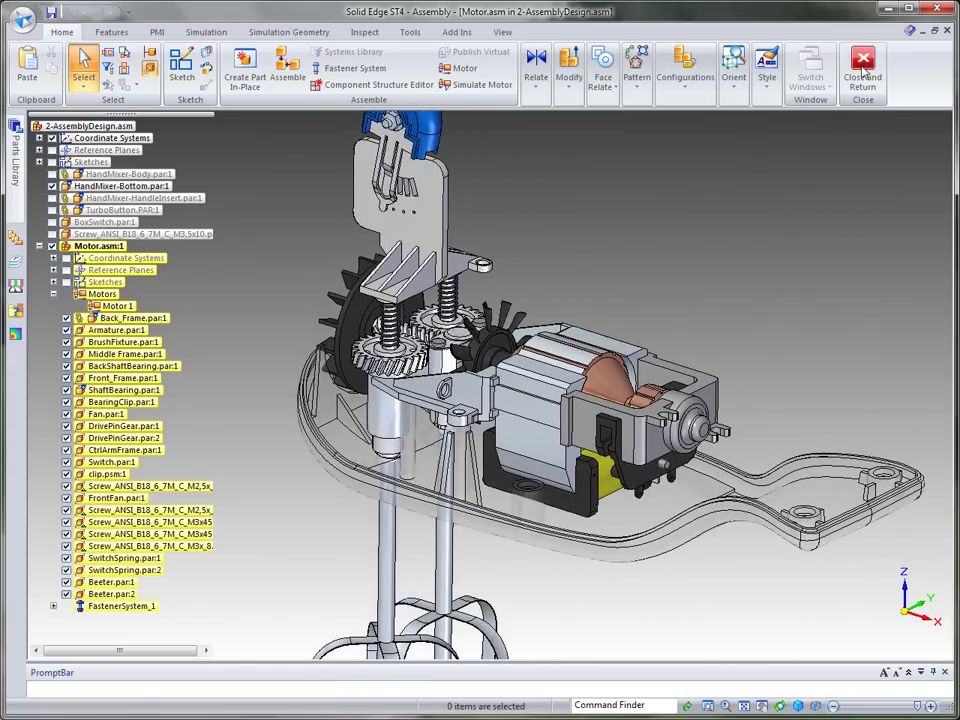
{"action": "left_click", "coordinate": [862, 68]}
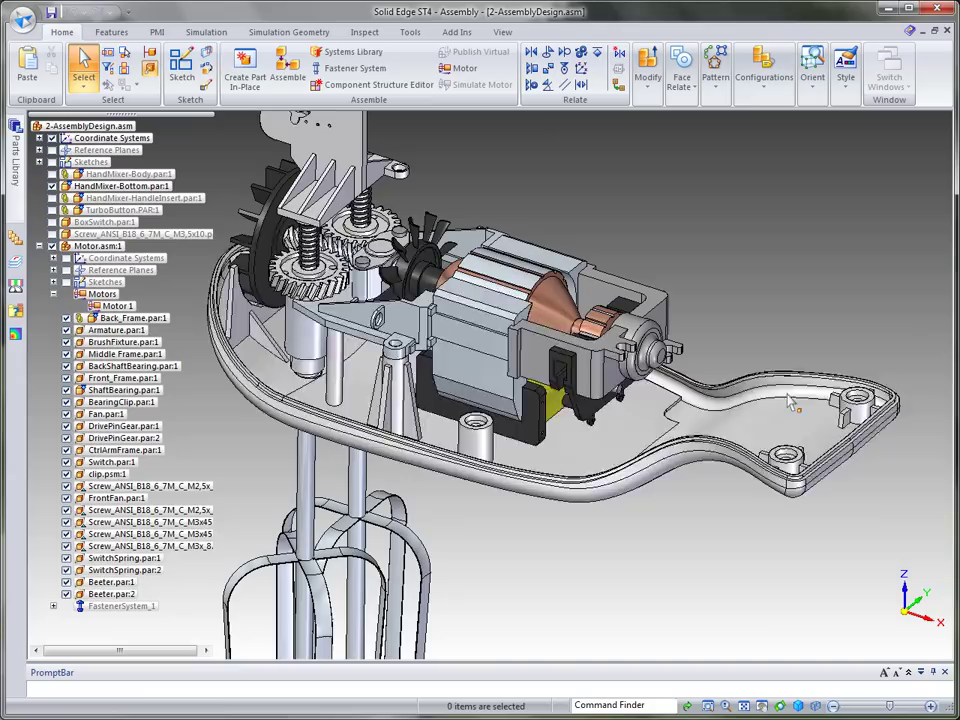
{"action": "left_click", "coordinate": [868, 430]}
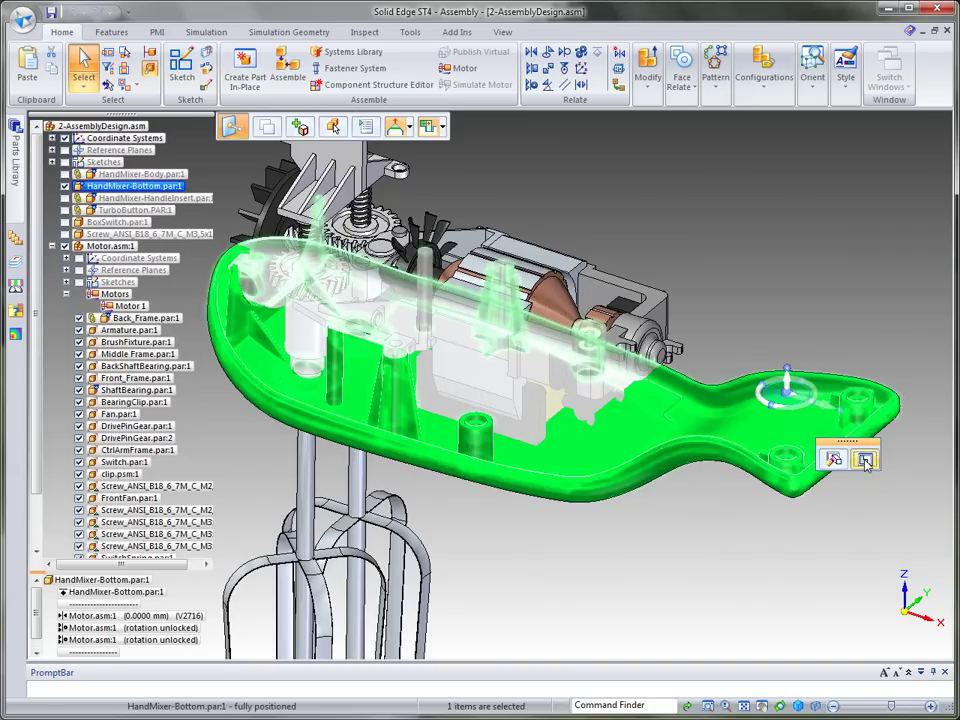
{"action": "left_click", "coordinate": [861, 457]}
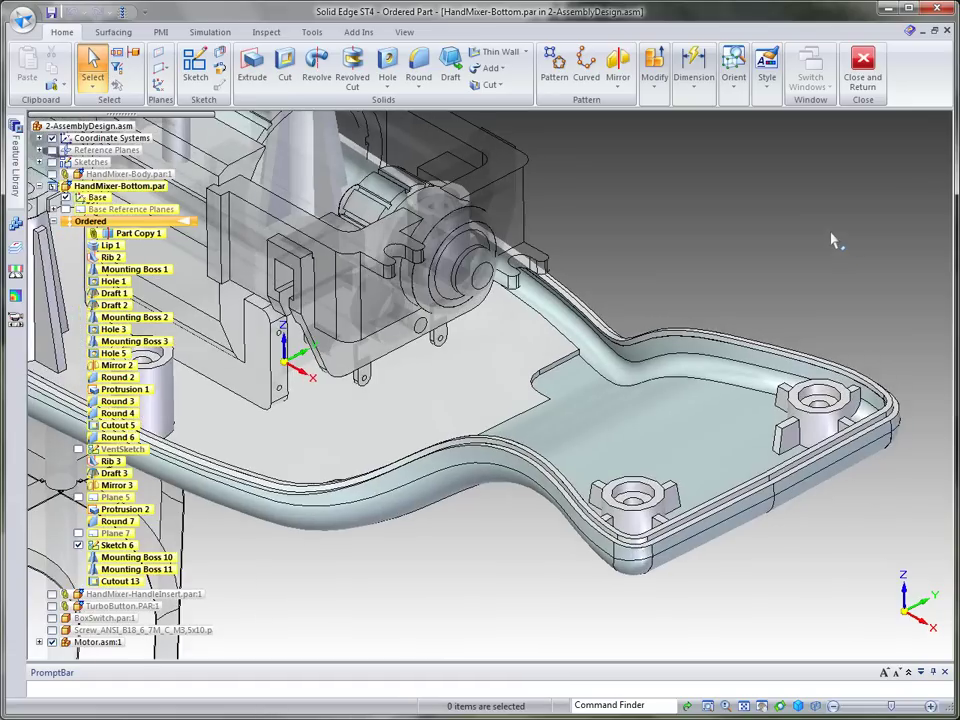
Step: Start a Mounting Boss on a plane parallel to the housing's inner floor, passing through the underside vertex of the back frame's slotted foot
{"action": "left_click", "coordinate": [528, 52]}
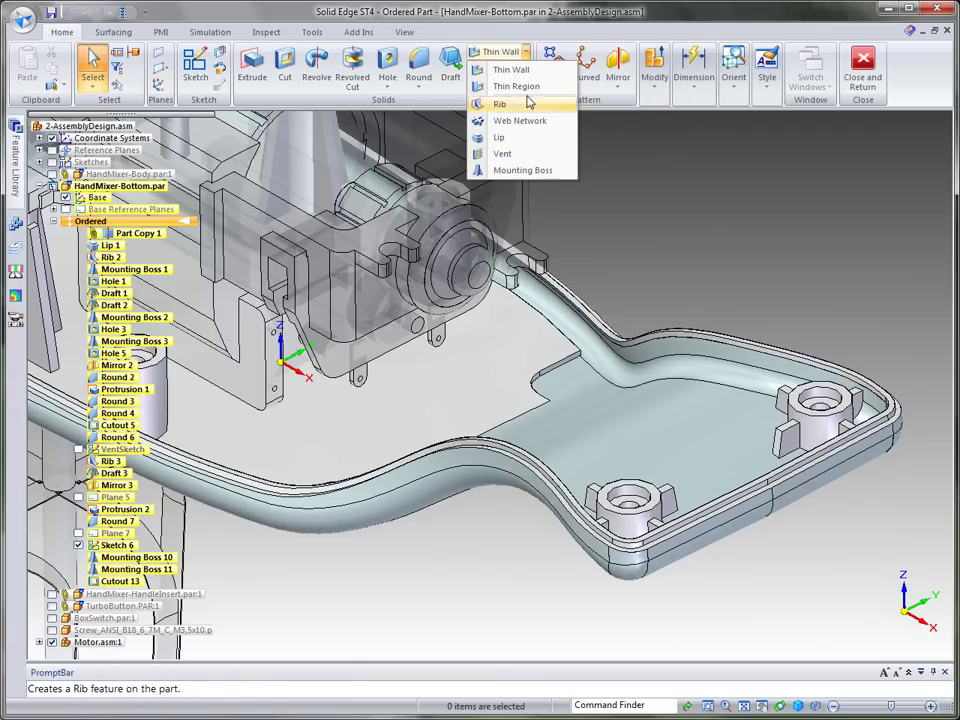
{"action": "left_click", "coordinate": [520, 170]}
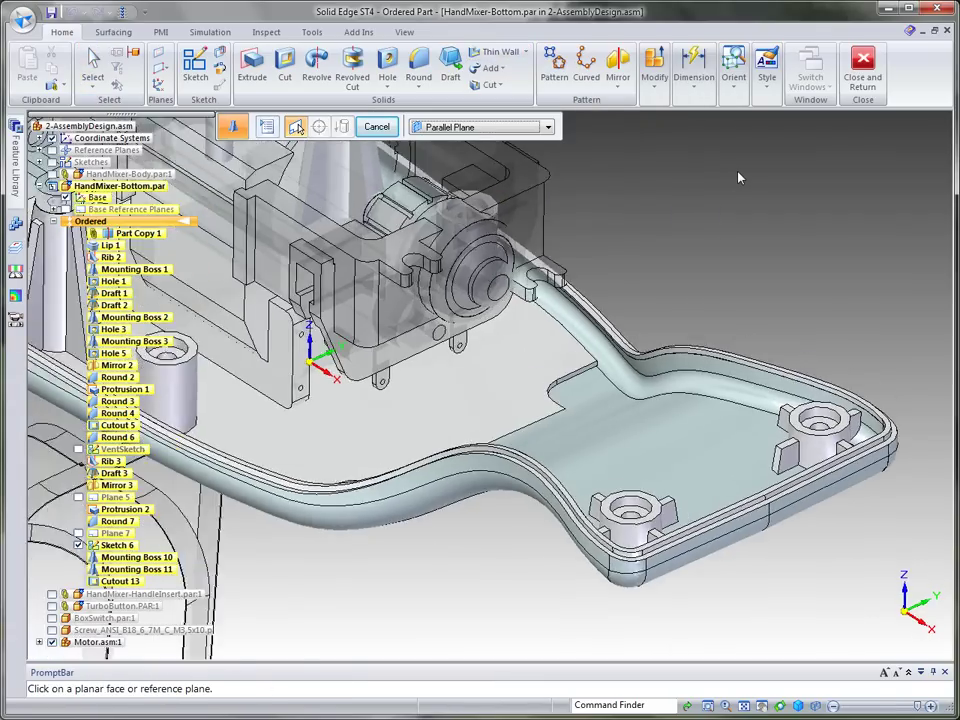
{"action": "middle_click_drag", "start_coordinate": [765, 270], "coordinate": [815, 435]}
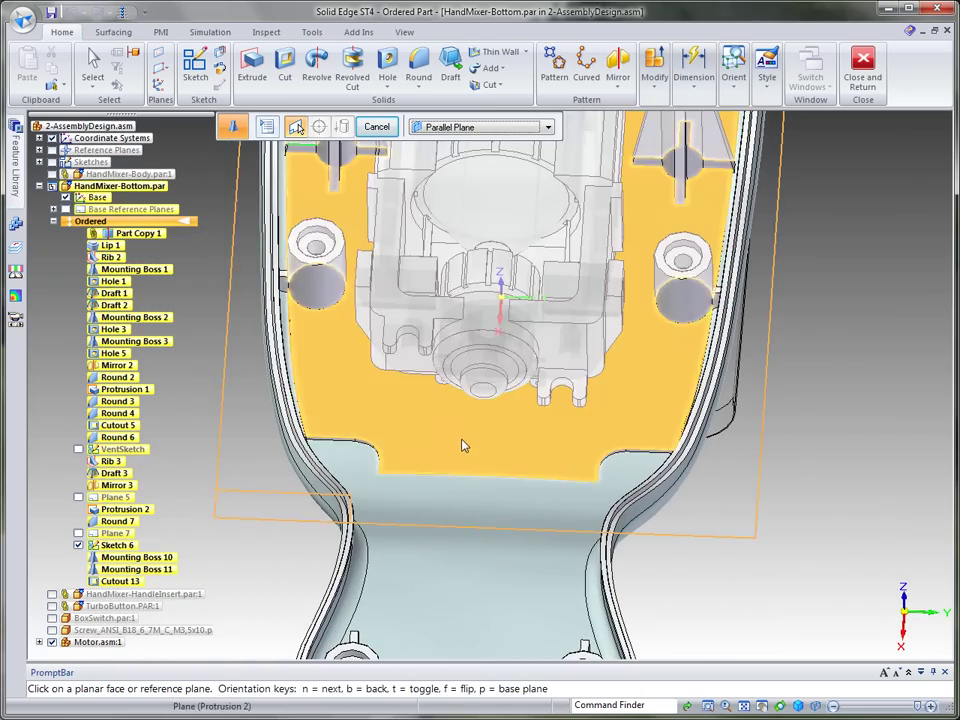
{"action": "left_click", "coordinate": [463, 446]}
{"action": "middle_click_drag", "start_coordinate": [847, 473], "coordinate": [595, 360]}
{"action": "scroll", "coordinate": [445, 352], "scroll_direction": "up", "scroll_amount": 4}
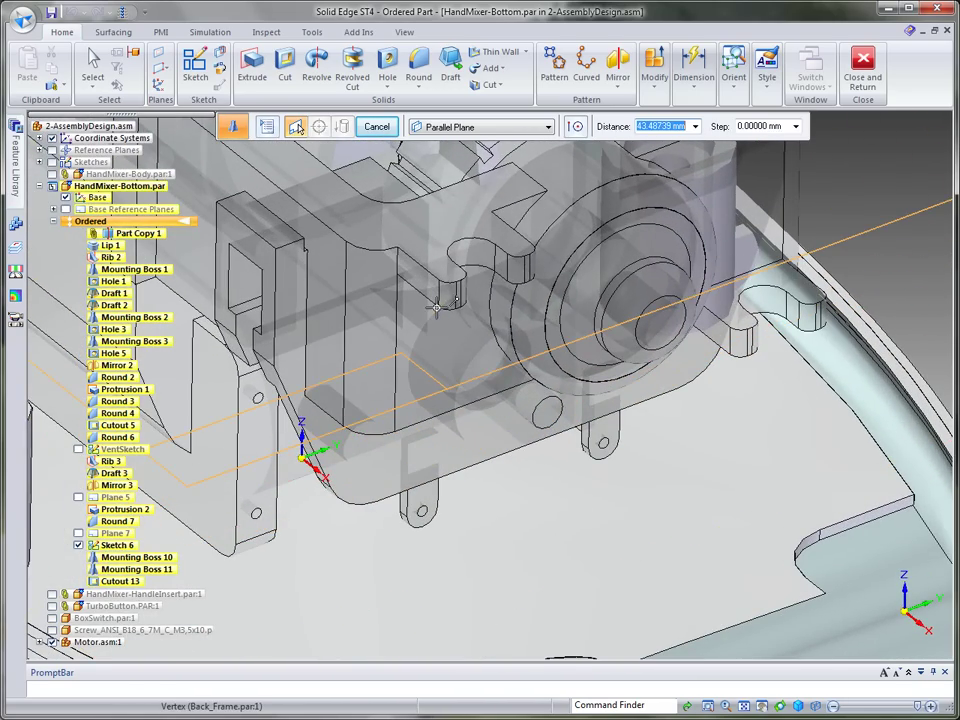
{"action": "left_click", "coordinate": [438, 305]}
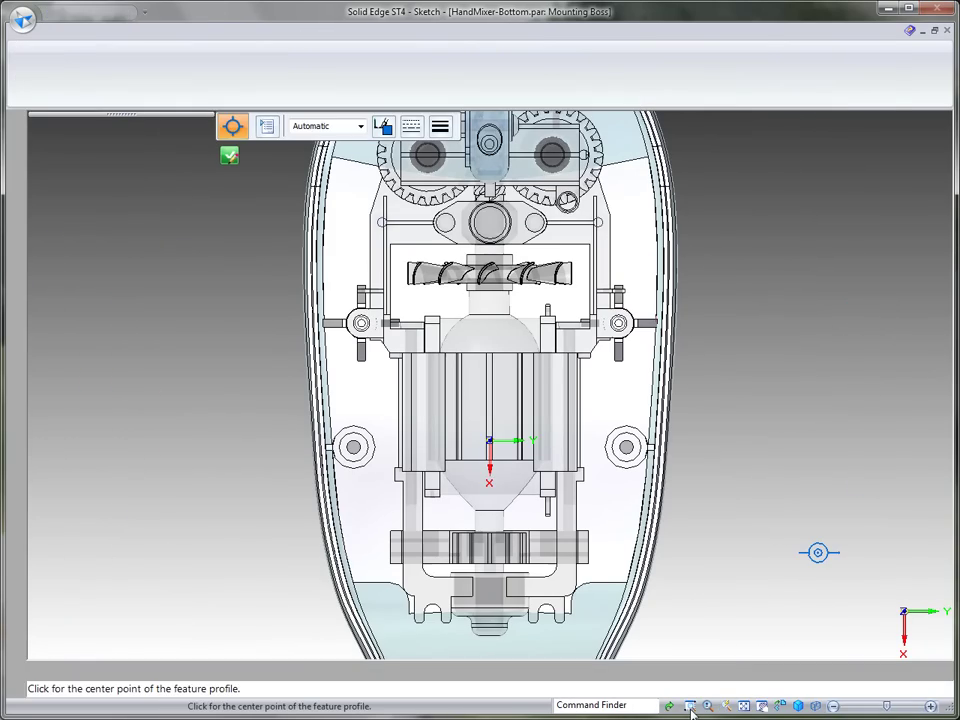
Step: Include the arc edge of the back frame's first slotted foot in the boss sketch as a single wireframe element
{"action": "left_click", "coordinate": [689, 706]}
{"action": "left_click_drag", "start_coordinate": [336, 566], "coordinate": [548, 656]}
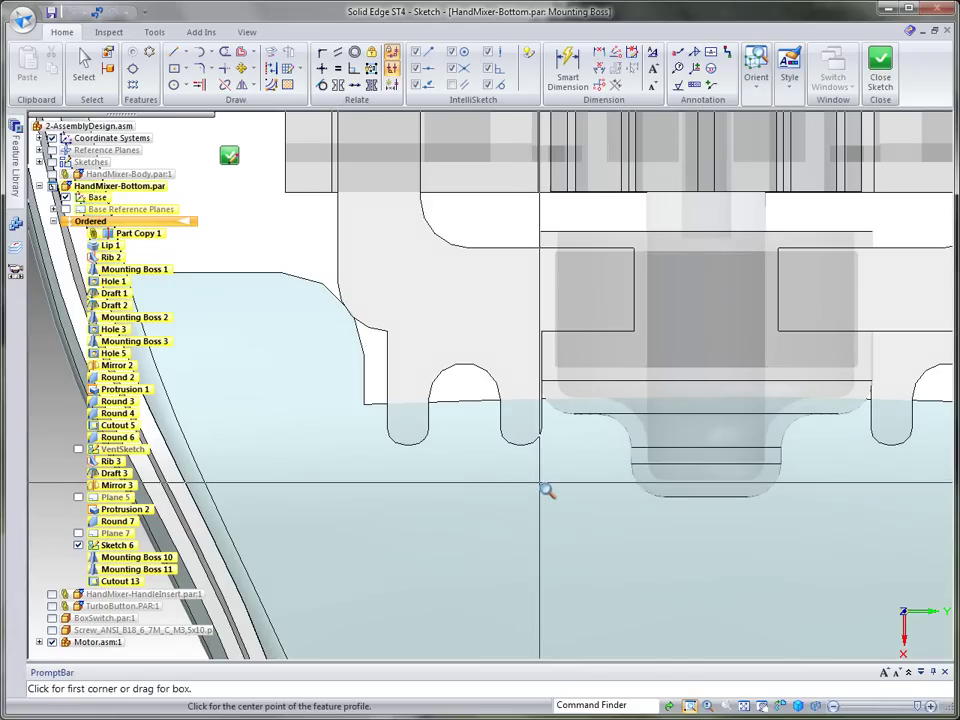
{"action": "right_click", "coordinate": [546, 490]}
{"action": "left_click", "coordinate": [271, 52]}
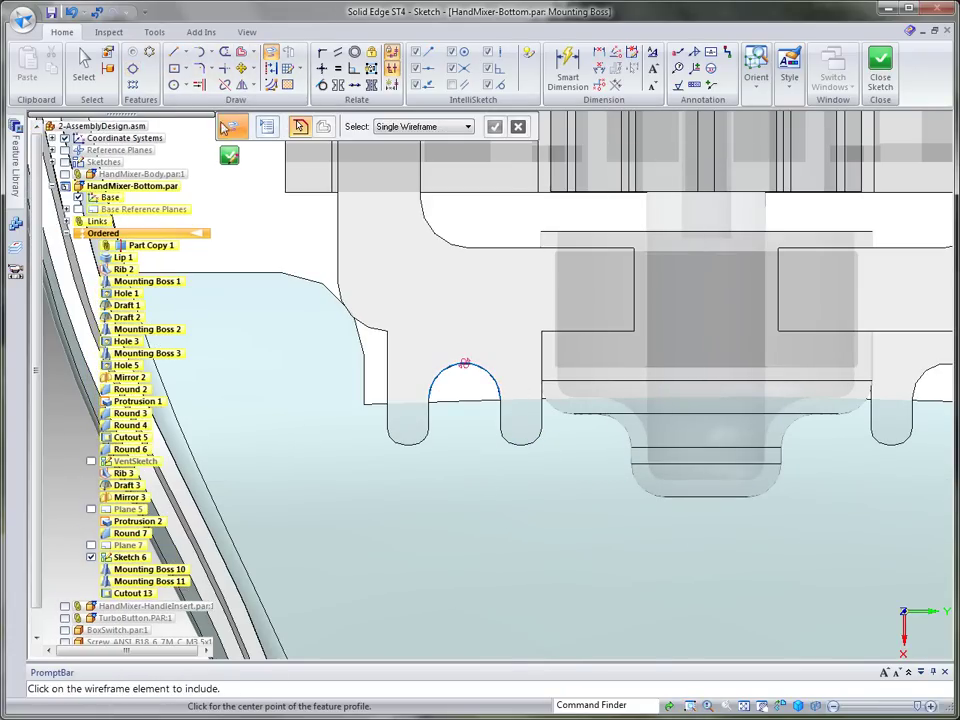
Step: Apply the saved Mixer Bottom settings to the mounting boss, with a 5.5 mm boss diameter
{"action": "left_click", "coordinate": [132, 68]}
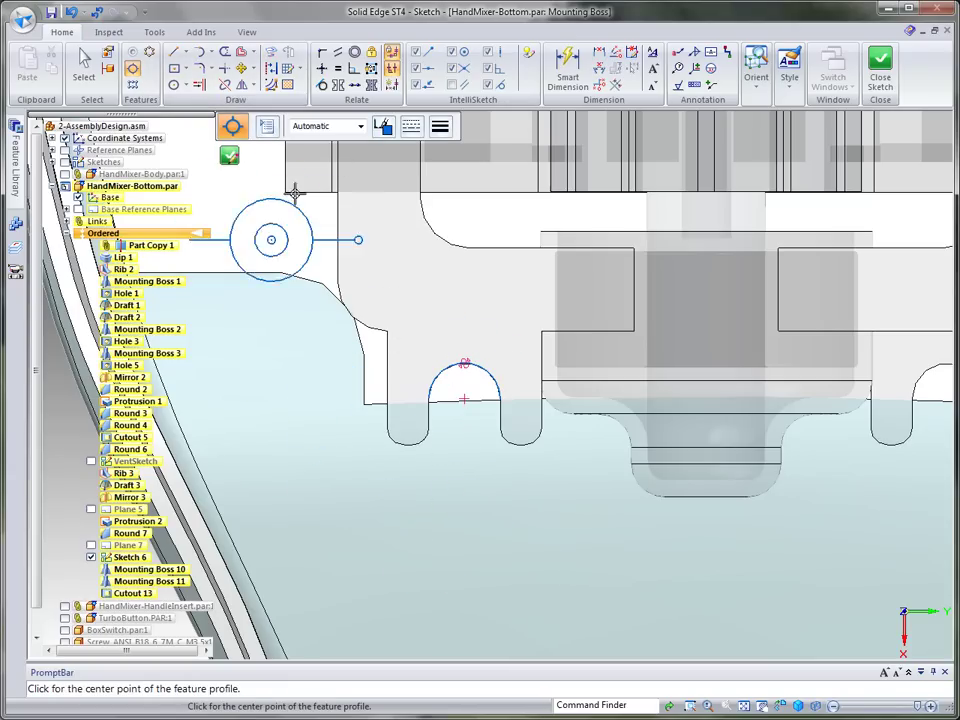
{"action": "left_click", "coordinate": [266, 128]}
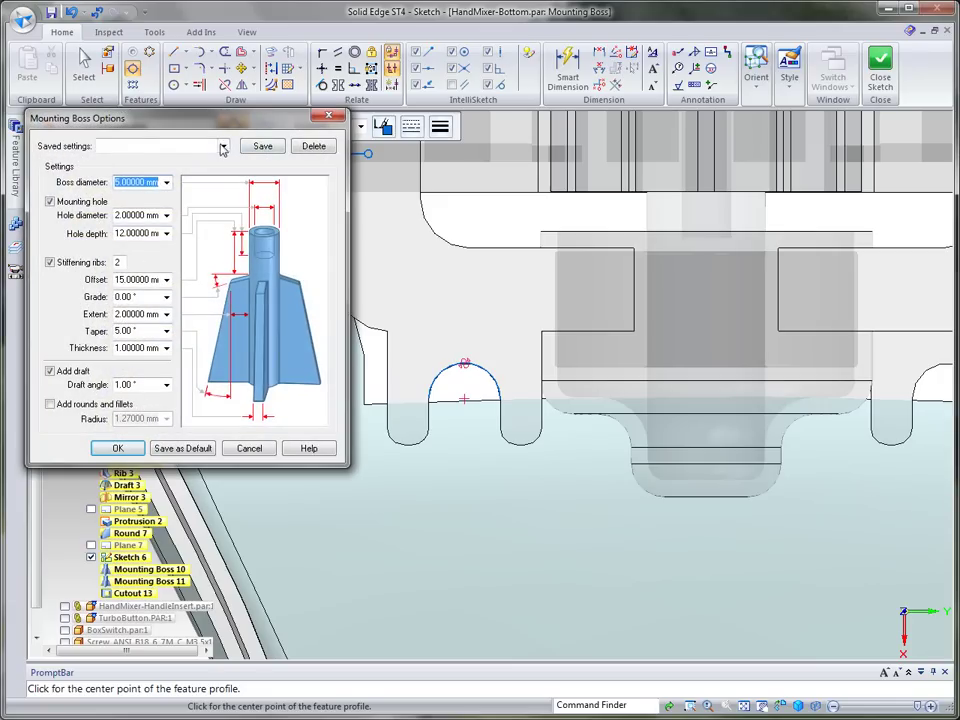
{"action": "left_click", "coordinate": [125, 157]}
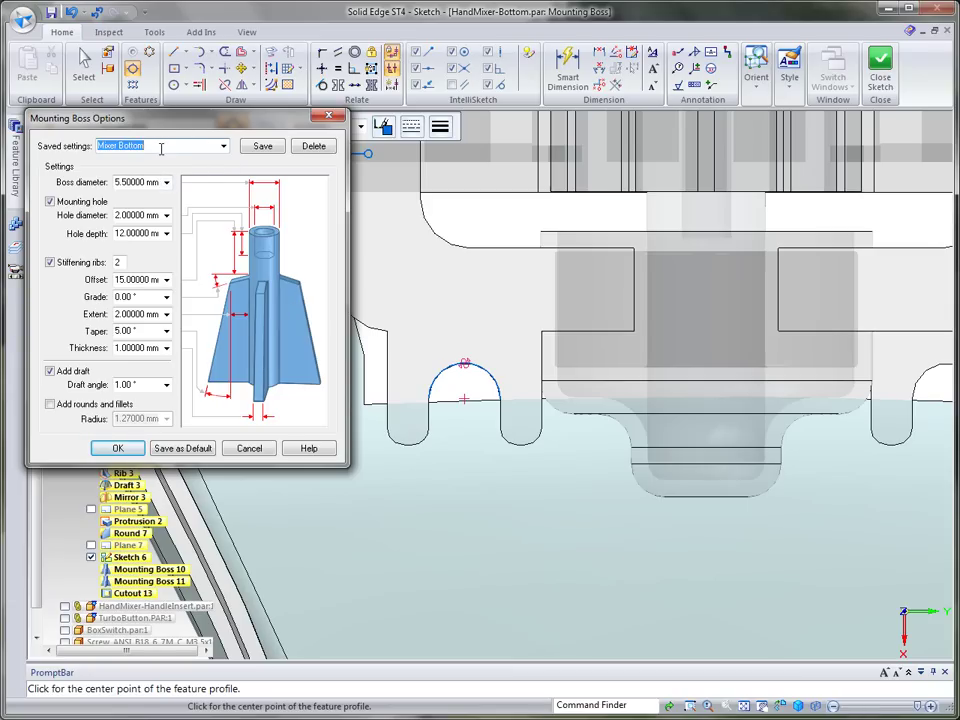
{"action": "left_click", "coordinate": [120, 449]}
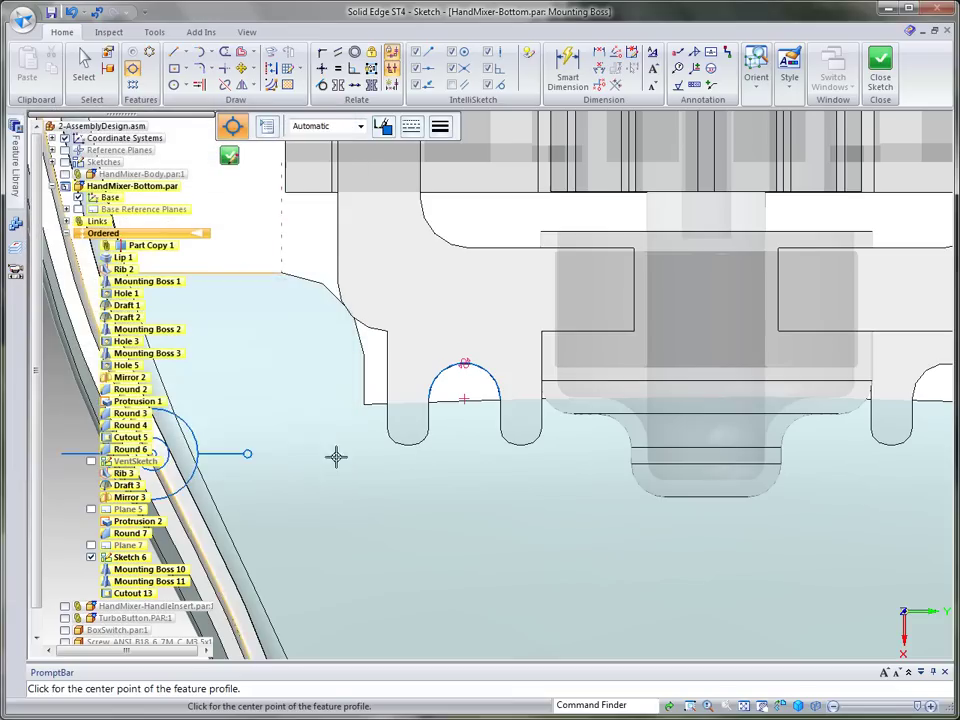
Step: Place the boss at the included arc's center, extend it down to the housing floor and finish the feature
{"action": "left_click", "coordinate": [463, 400]}
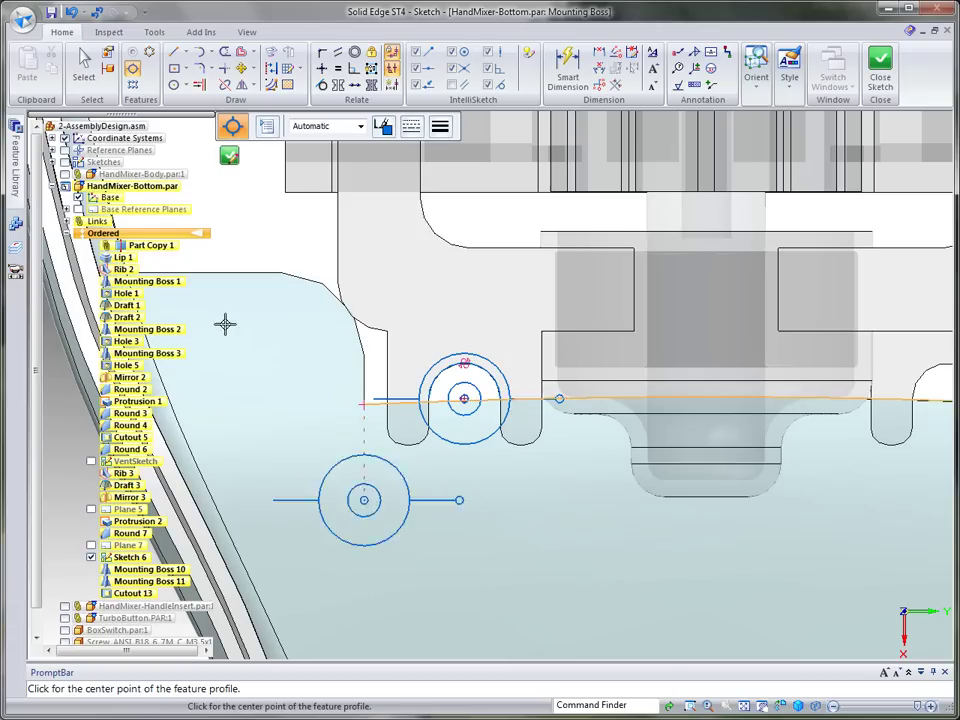
{"action": "left_click", "coordinate": [229, 155]}
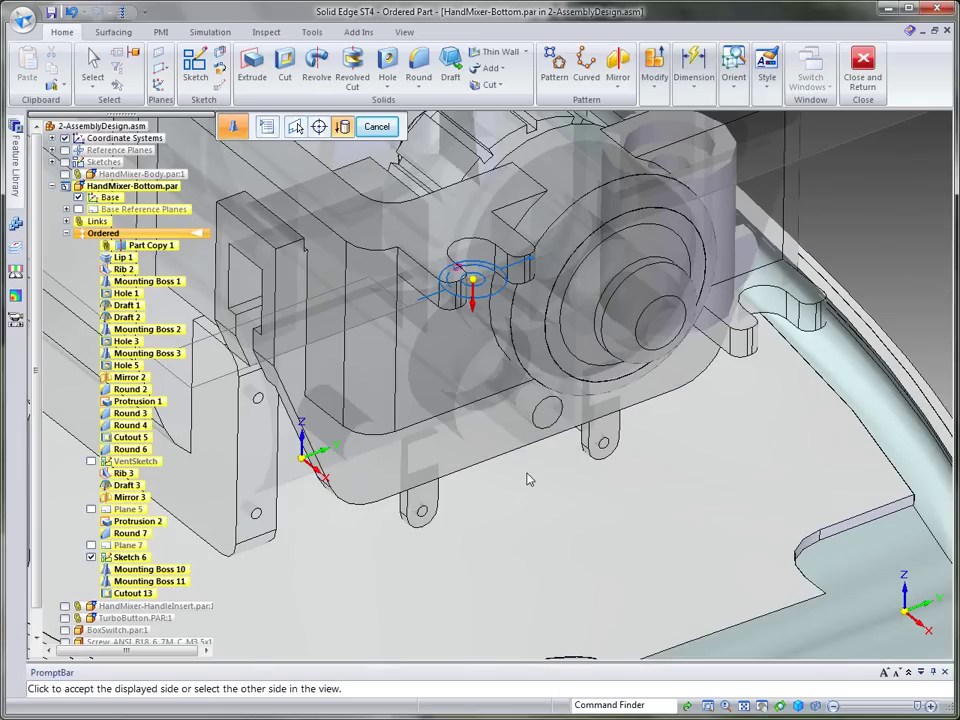
{"action": "left_click", "coordinate": [481, 244]}
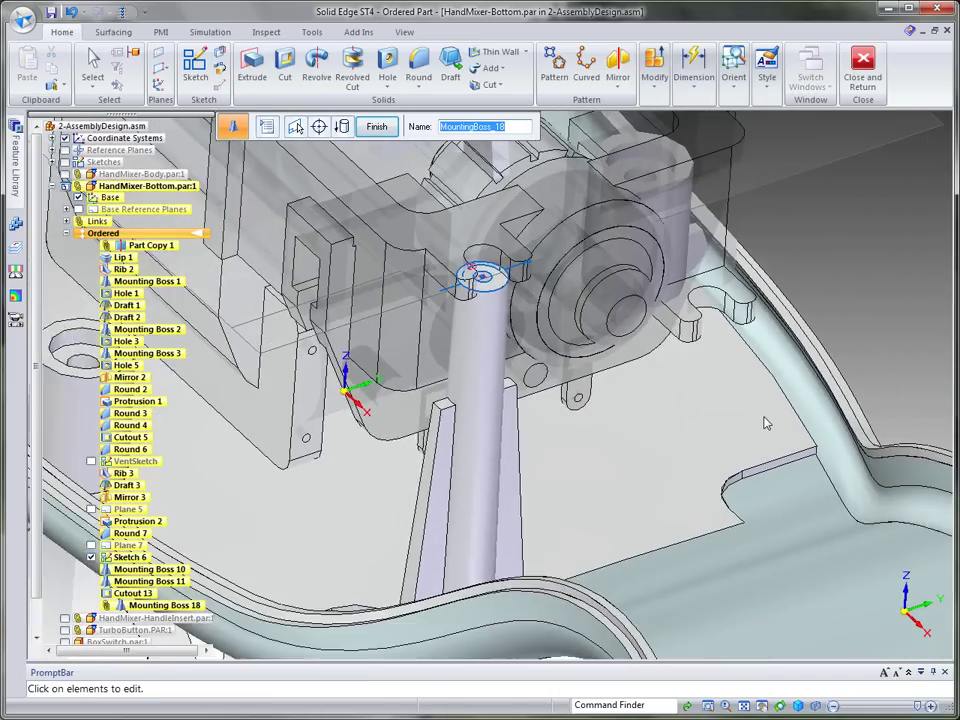
{"action": "middle_click_drag", "start_coordinate": [764, 417], "coordinate": [757, 409]}
{"action": "right_click", "coordinate": [877, 296]}
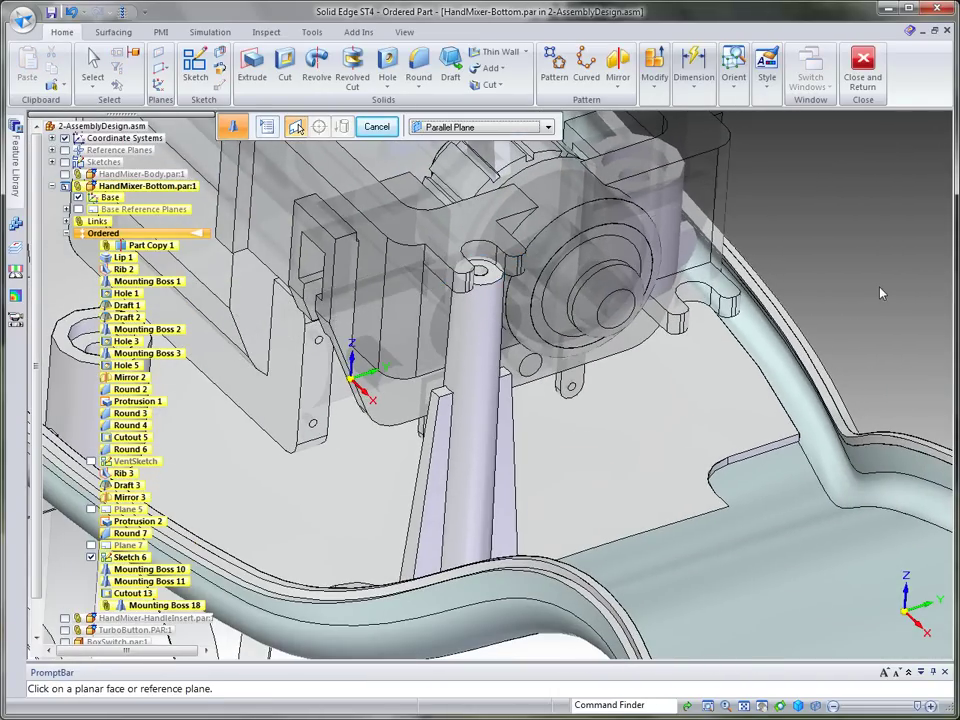
Step: Define a second mounting boss plane parallel to the inner floor through the underside of the back frame's other slotted foot
{"action": "middle_click_drag", "start_coordinate": [879, 287], "coordinate": [808, 329]}
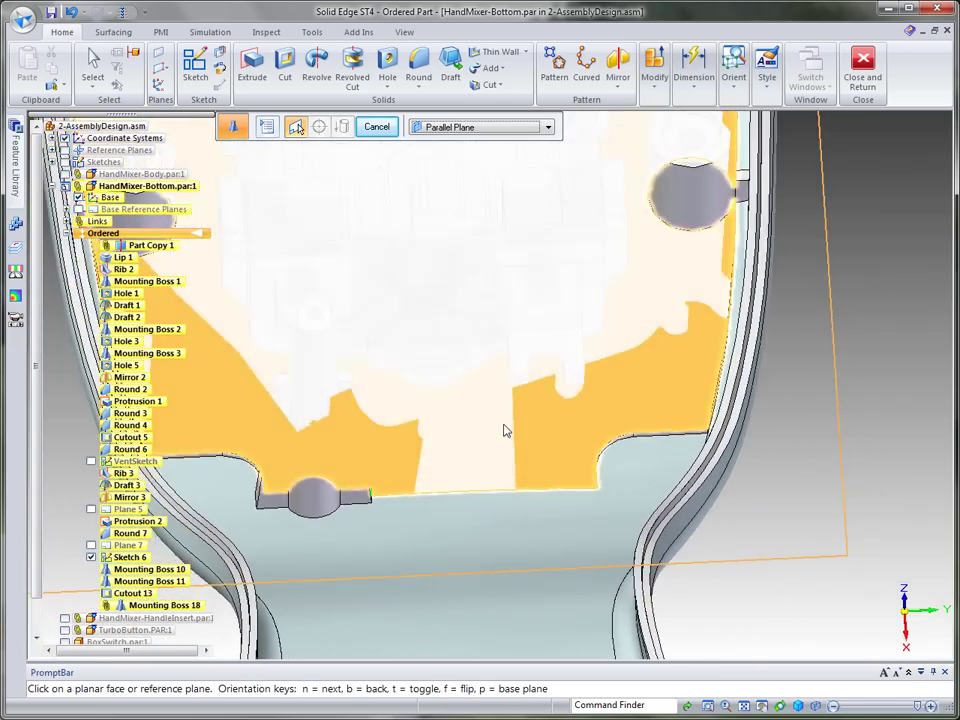
{"action": "middle_click_drag", "start_coordinate": [547, 427], "coordinate": [576, 433]}
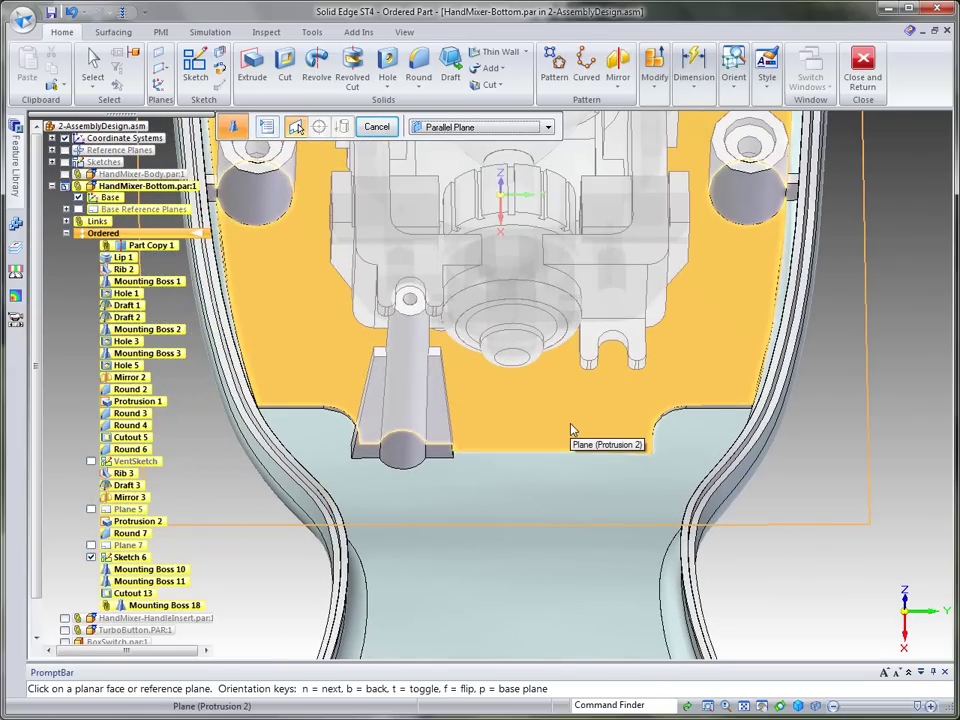
{"action": "left_click", "coordinate": [572, 430]}
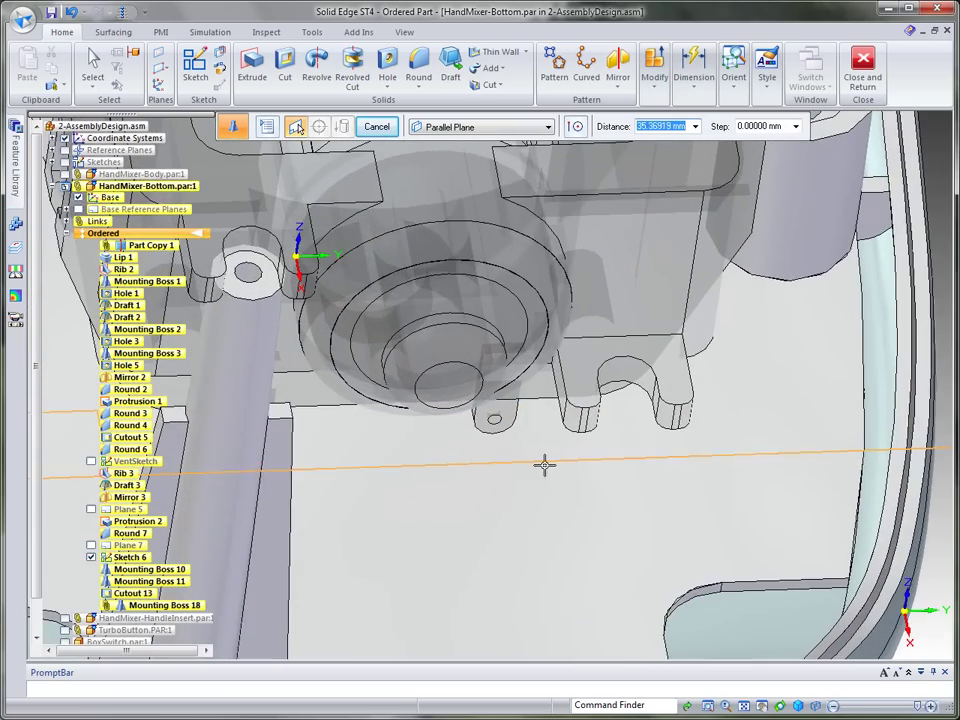
{"action": "left_click", "coordinate": [563, 421]}
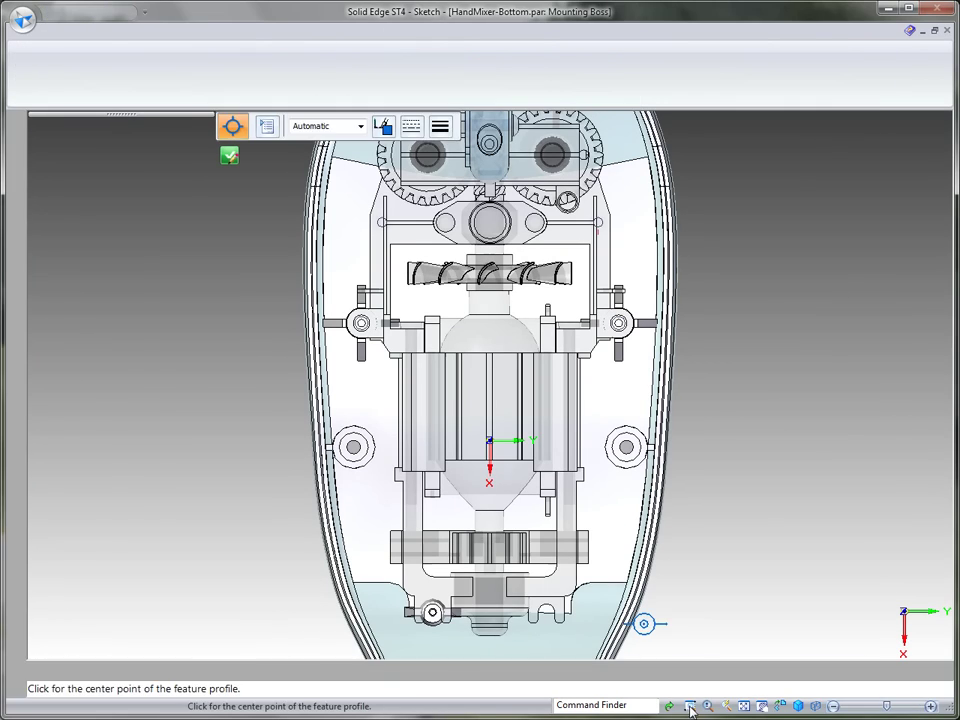
Step: Include the arc edge of the back frame's second slotted foot as a single wireframe element and place the mounting boss at its center
{"action": "left_click", "coordinate": [689, 706]}
{"action": "mouse_move", "coordinate": [505, 583]}
{"action": "left_mouse_down"}
{"action": "mouse_move", "coordinate": [544, 624]}
{"action": "mouse_move", "coordinate": [603, 660]}
{"action": "left_mouse_up"}
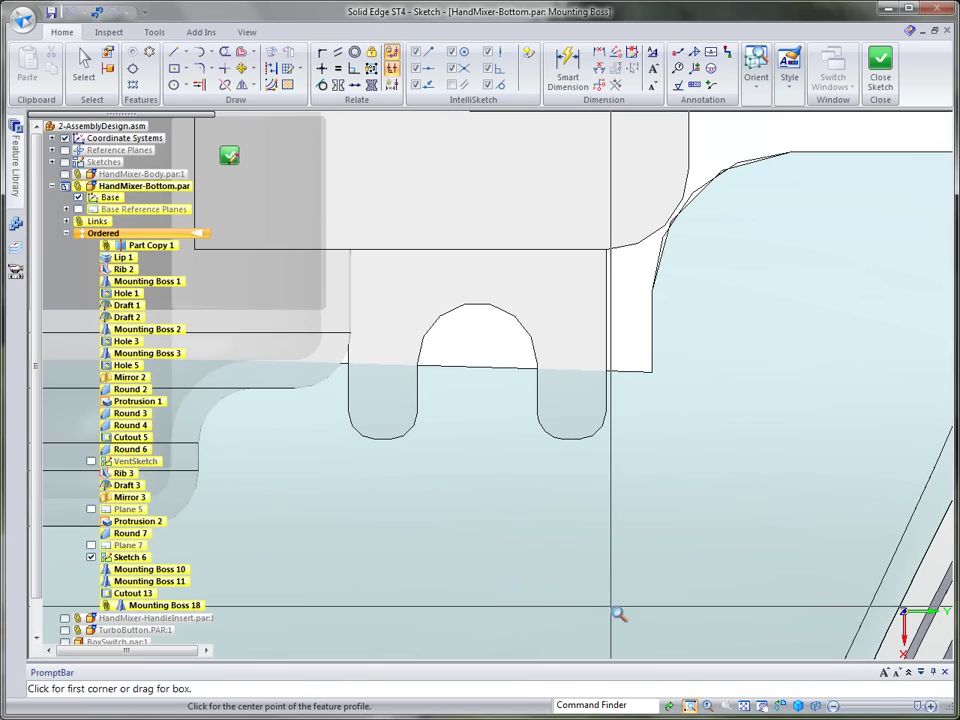
{"action": "left_click", "coordinate": [268, 57]}
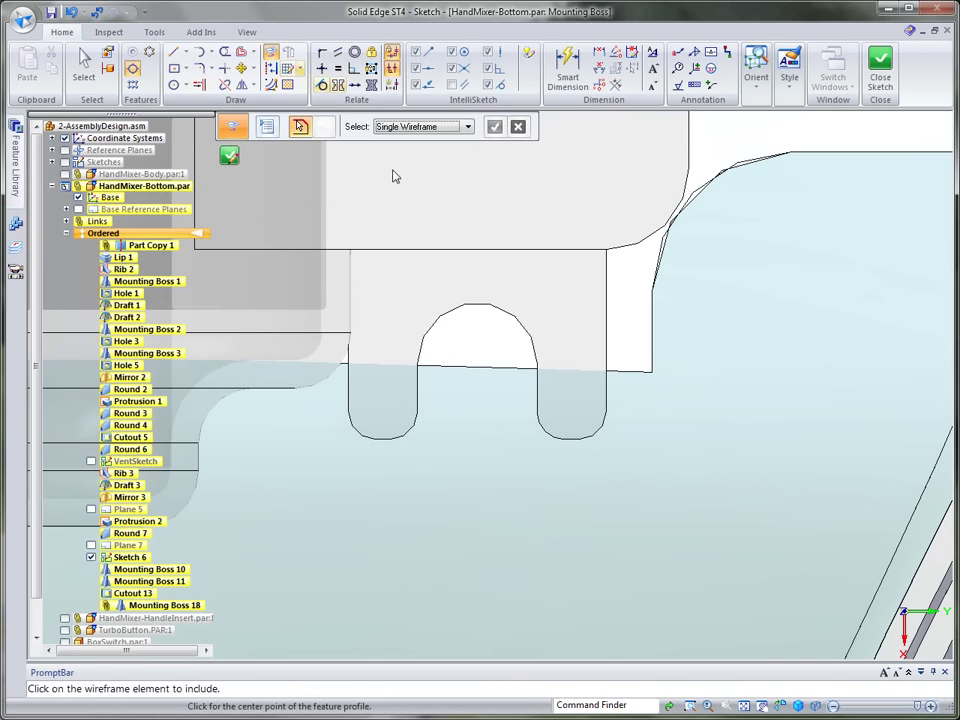
{"action": "left_click", "coordinate": [473, 309]}
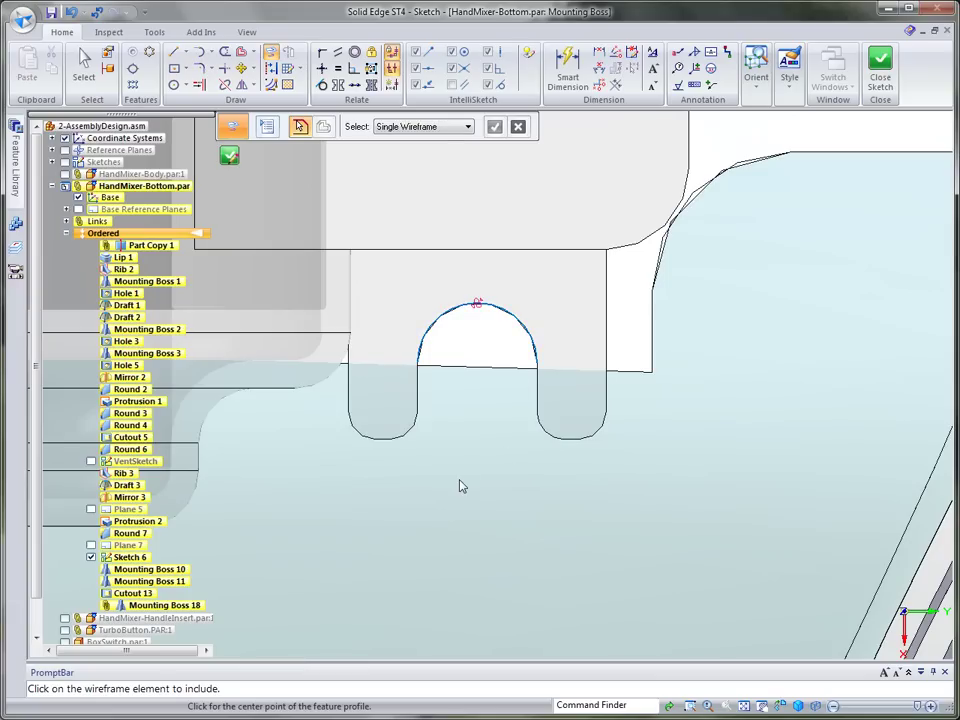
{"action": "left_click", "coordinate": [132, 68]}
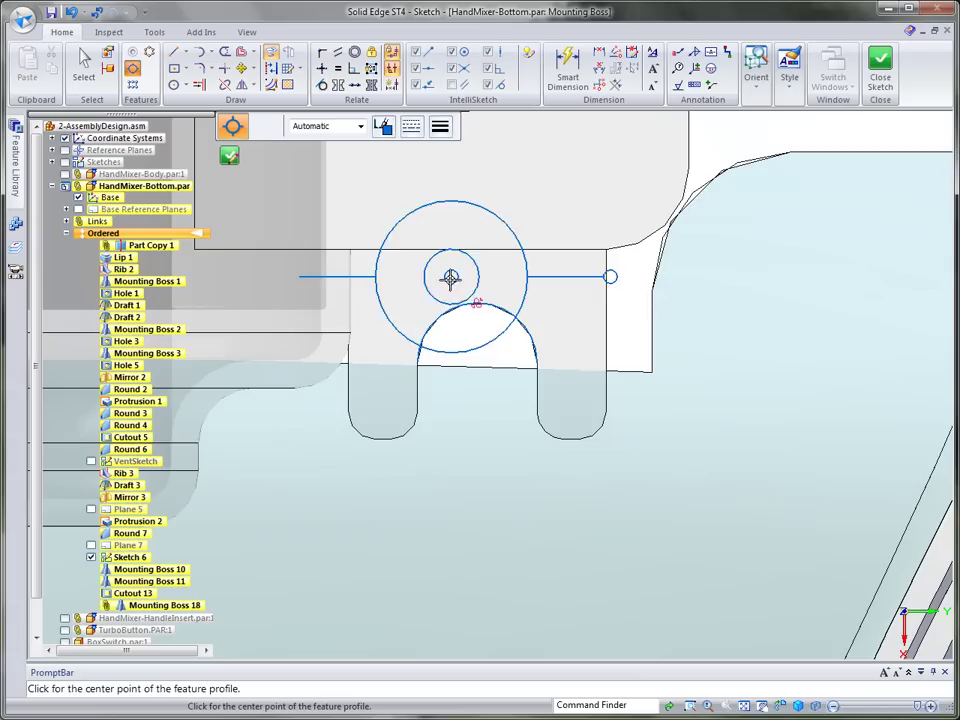
{"action": "left_click", "coordinate": [476, 361]}
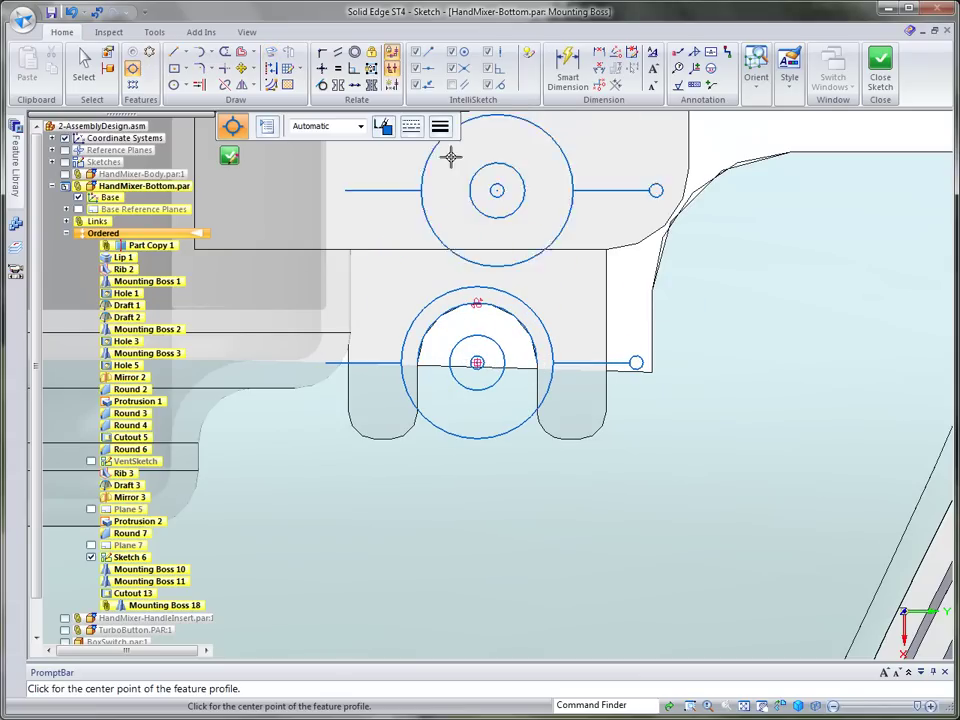
Step: Accept the mounting boss options with a 5.5 mm boss diameter, extend the second boss down to the housing floor and finish the feature
{"action": "left_click", "coordinate": [266, 125]}
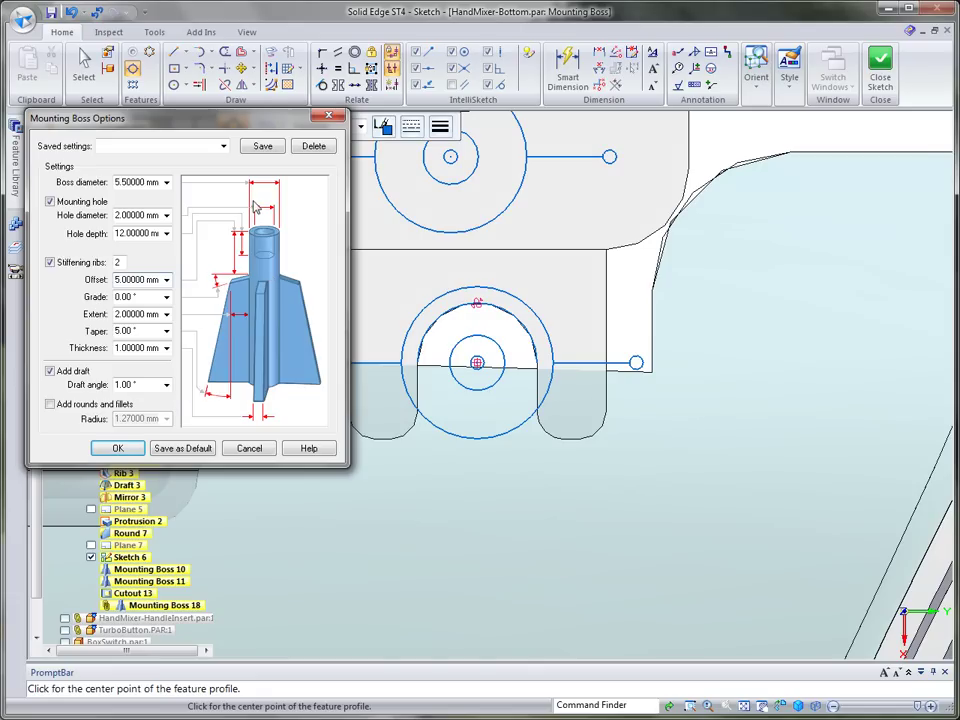
{"action": "left_click", "coordinate": [131, 448]}
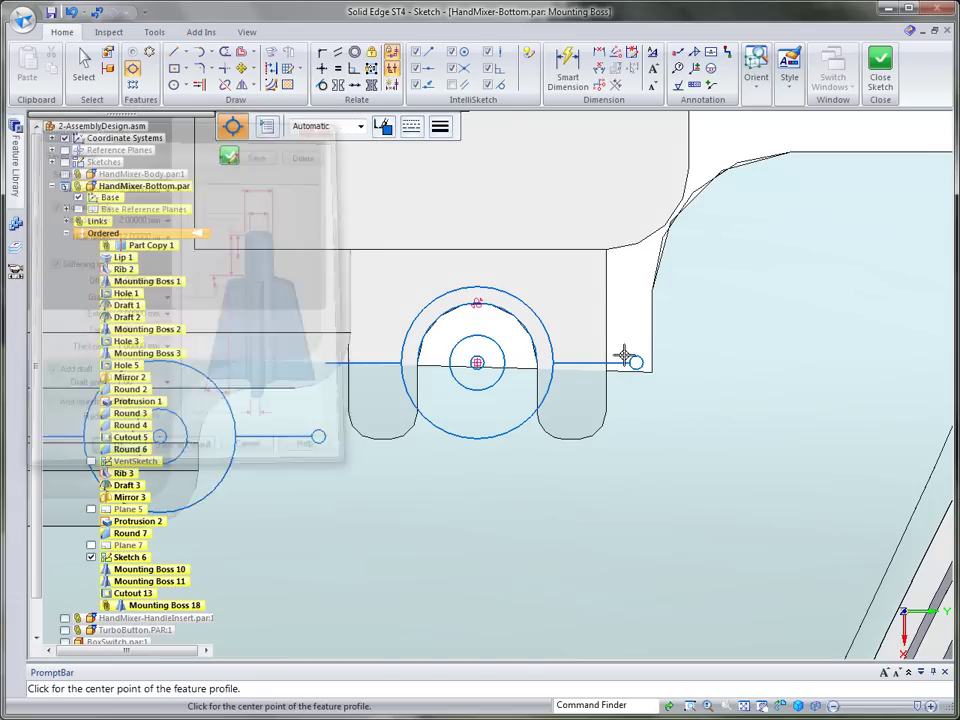
{"action": "left_click", "coordinate": [229, 155]}
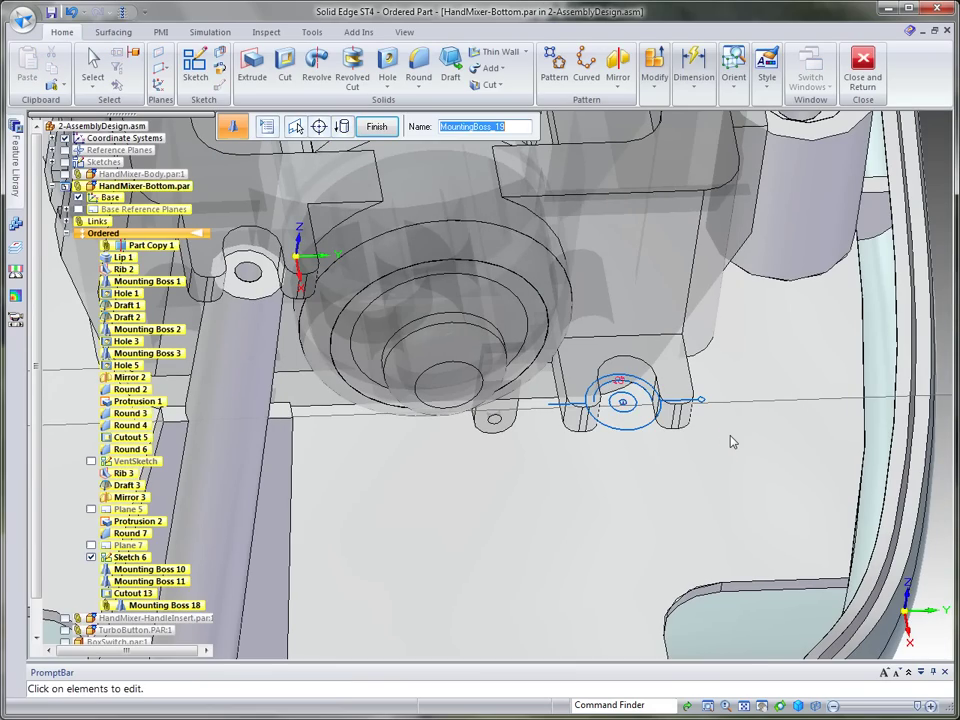
{"action": "middle_click_drag", "start_coordinate": [731, 441], "coordinate": [283, 292]}
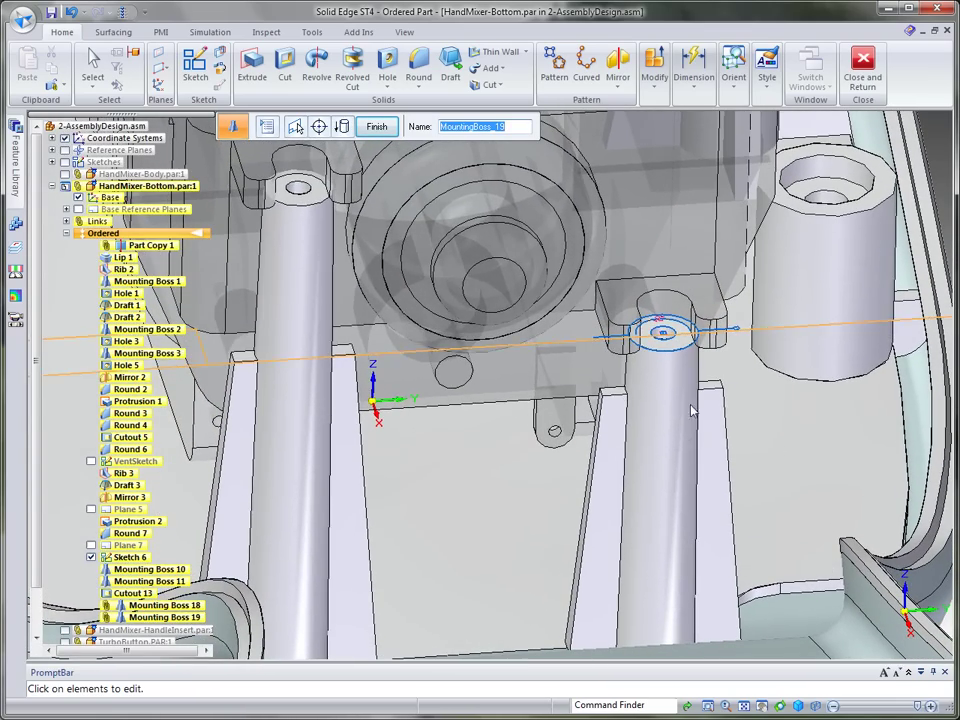
{"action": "left_click", "coordinate": [385, 127]}
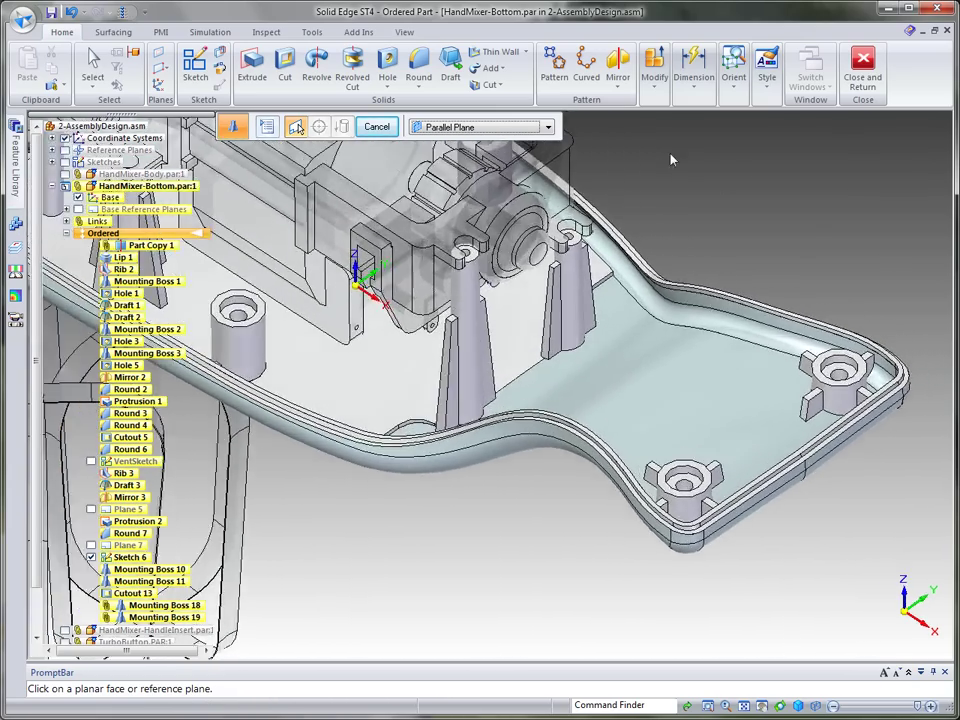
{"action": "left_click", "coordinate": [92, 68]}
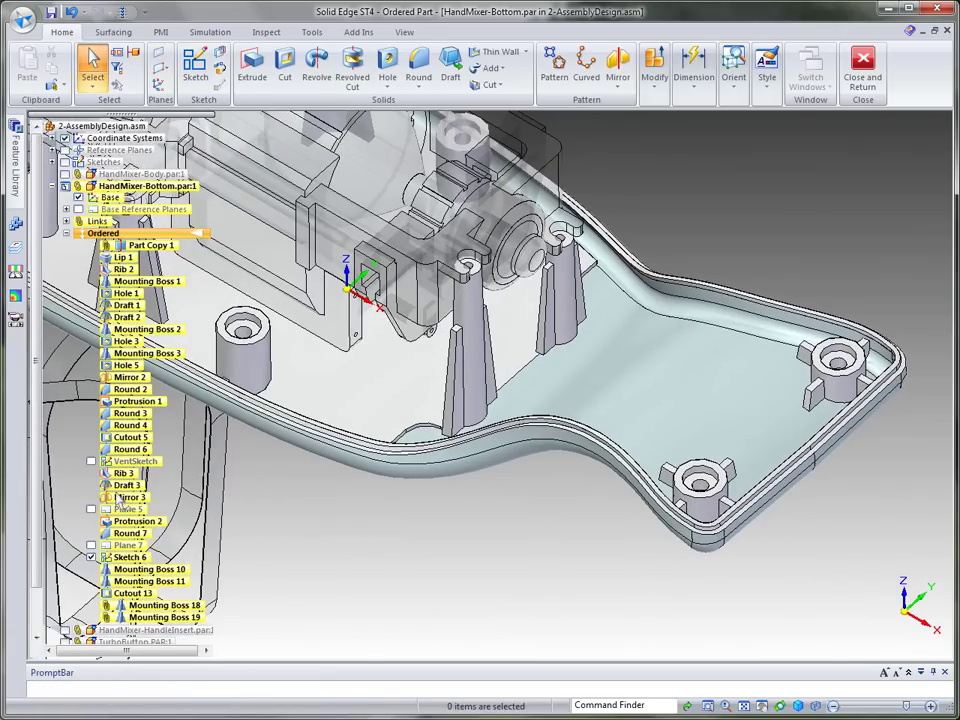
Step: Show VentSketch in the handle area and start a Vent feature with the saved Mixer Bottom settings
{"action": "left_click", "coordinate": [91, 461]}
{"action": "key", "text": "ctrl+t"}
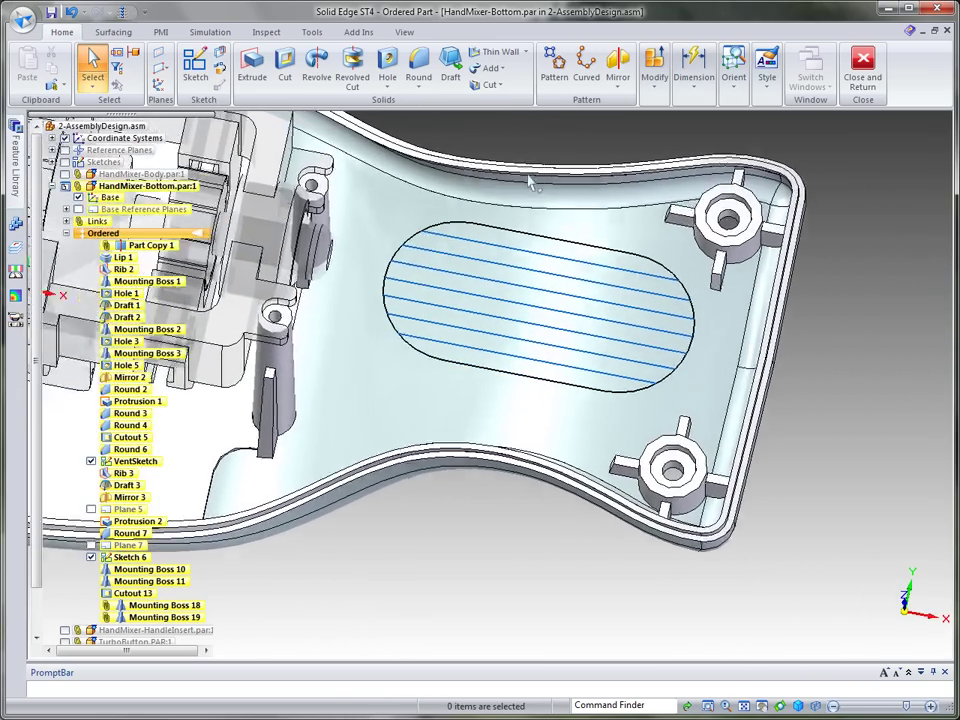
{"action": "left_click", "coordinate": [527, 52]}
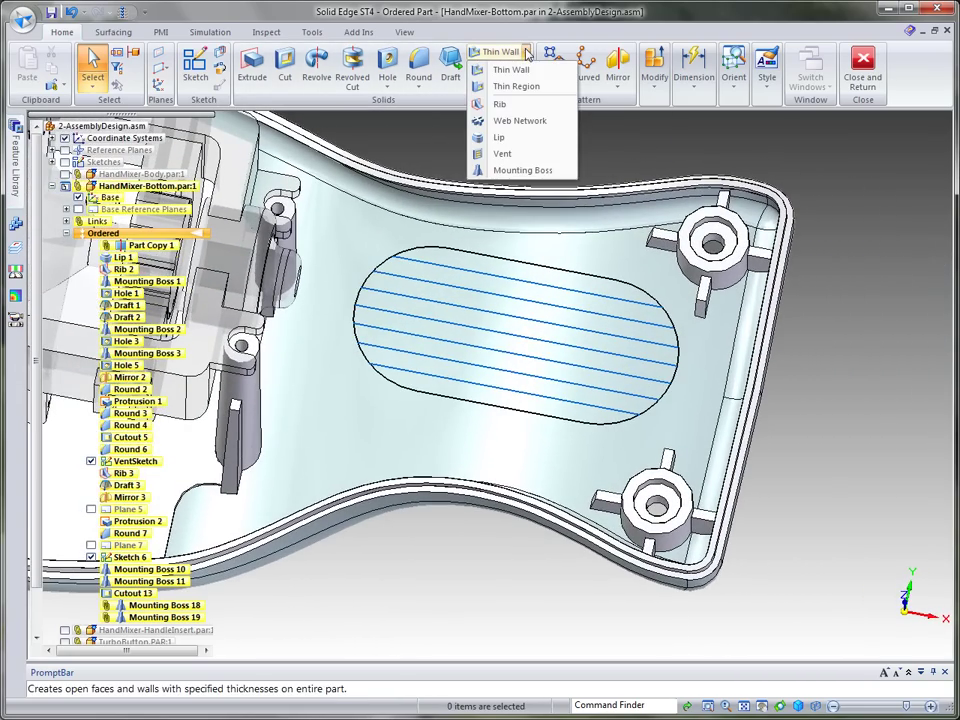
{"action": "left_click", "coordinate": [502, 154]}
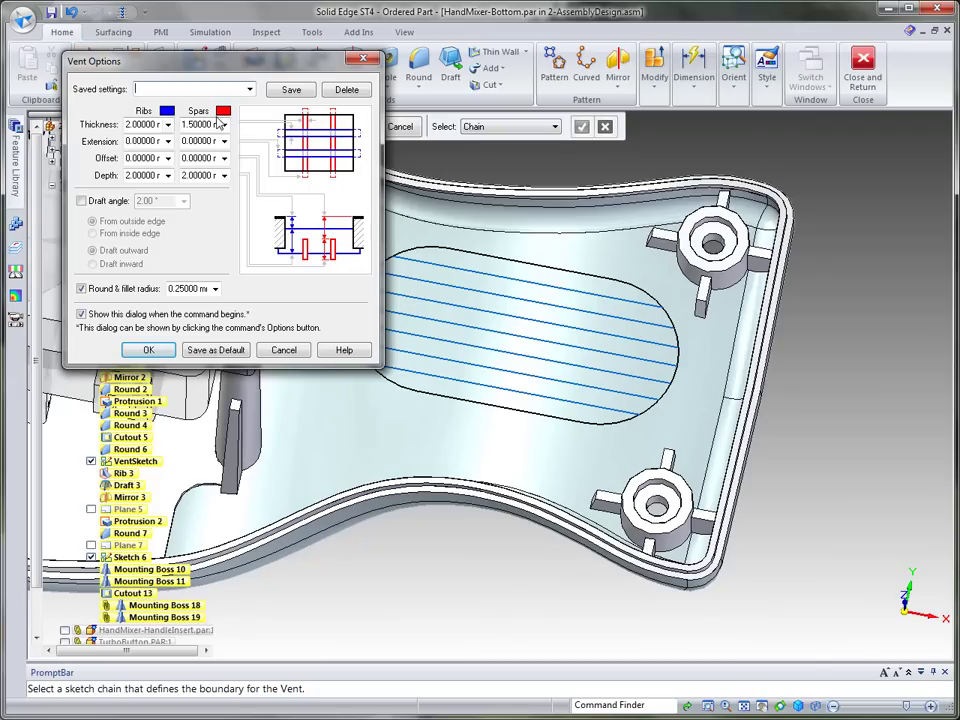
{"action": "left_click", "coordinate": [195, 100]}
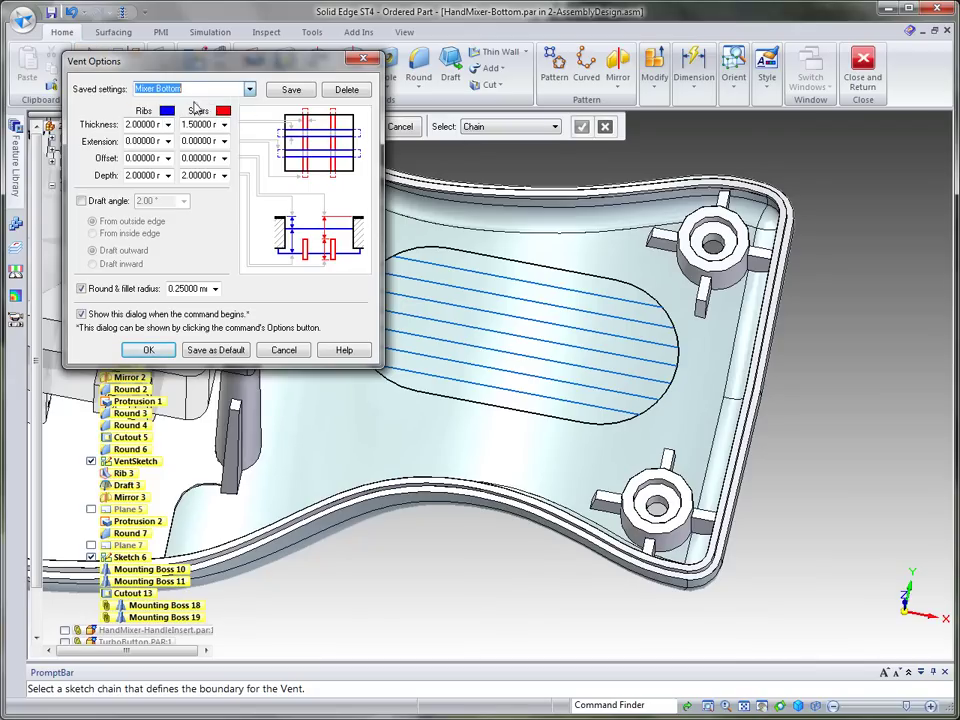
{"action": "left_click", "coordinate": [147, 351]}
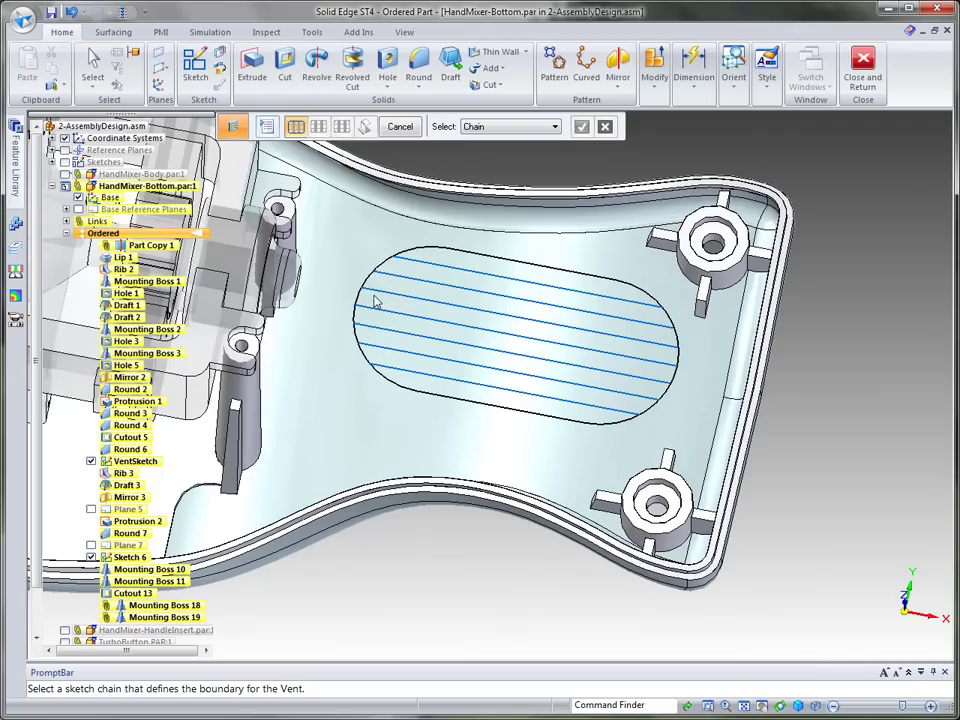
Step: Define the vent boundary from the oval sketch chain and the ribs from all the straight lines inside it, selected as single elements
{"action": "left_click", "coordinate": [498, 260]}
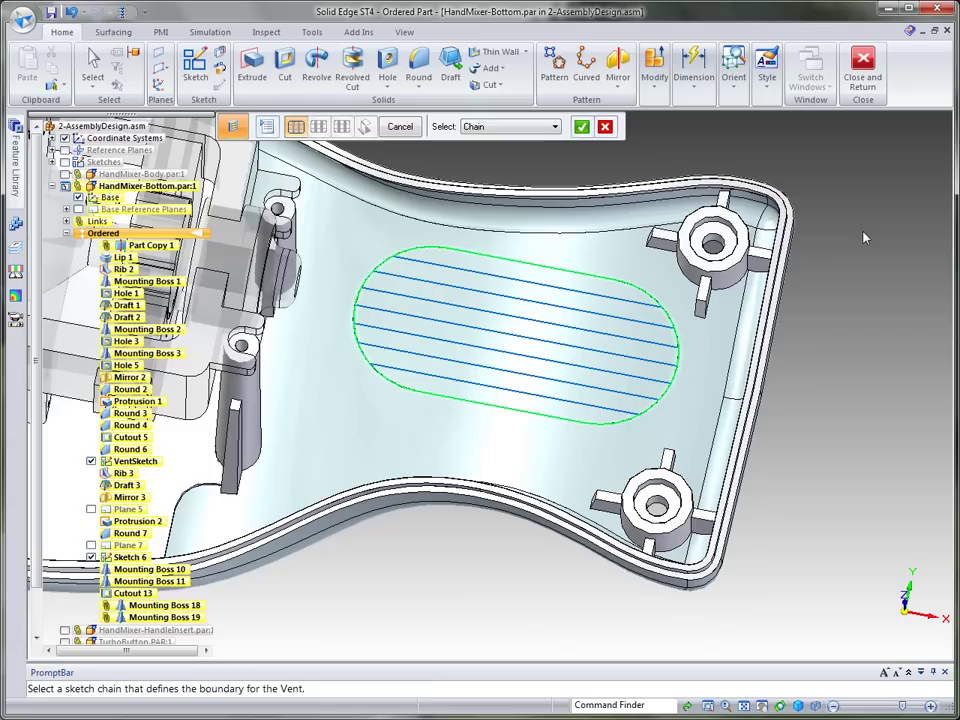
{"action": "left_click", "coordinate": [581, 126]}
{"action": "left_click", "coordinate": [510, 126]}
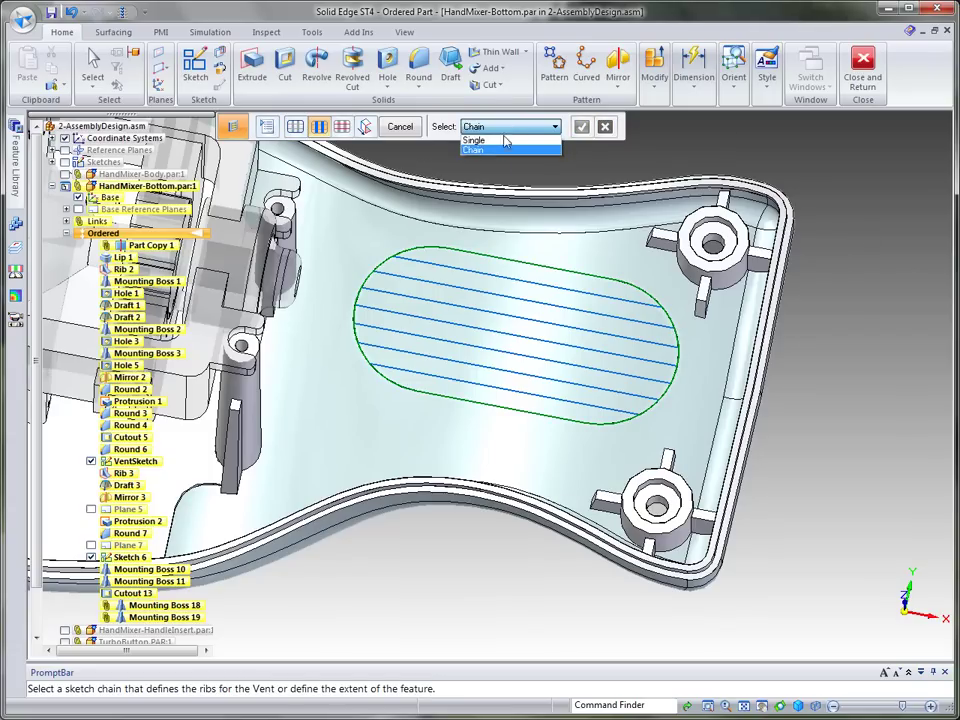
{"action": "left_click", "coordinate": [506, 140]}
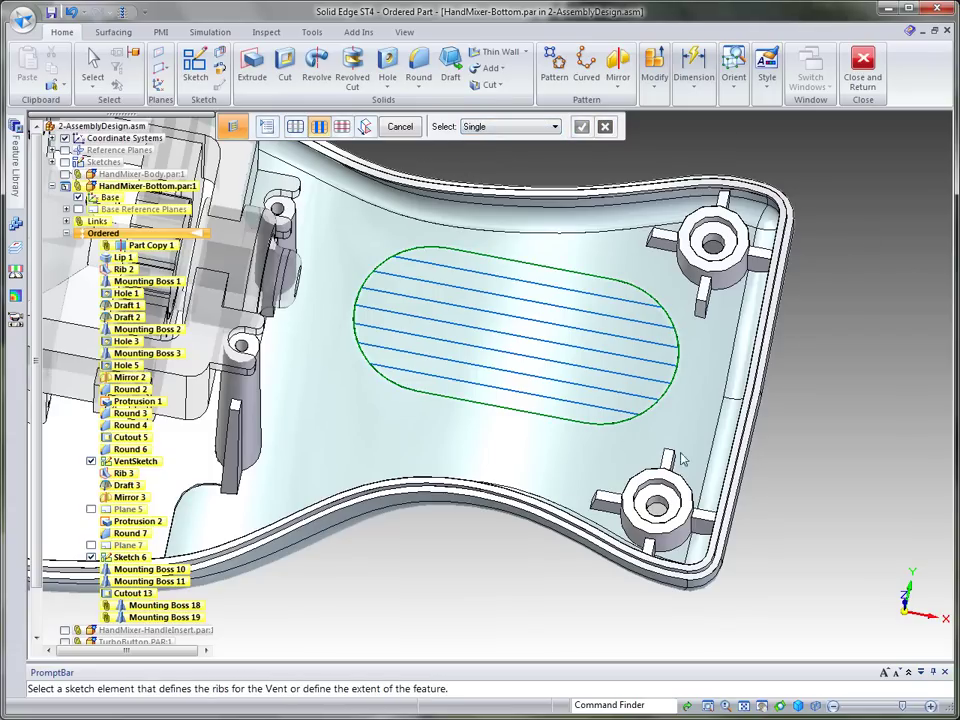
{"action": "left_click_drag", "start_coordinate": [683, 459], "coordinate": [734, 455]}
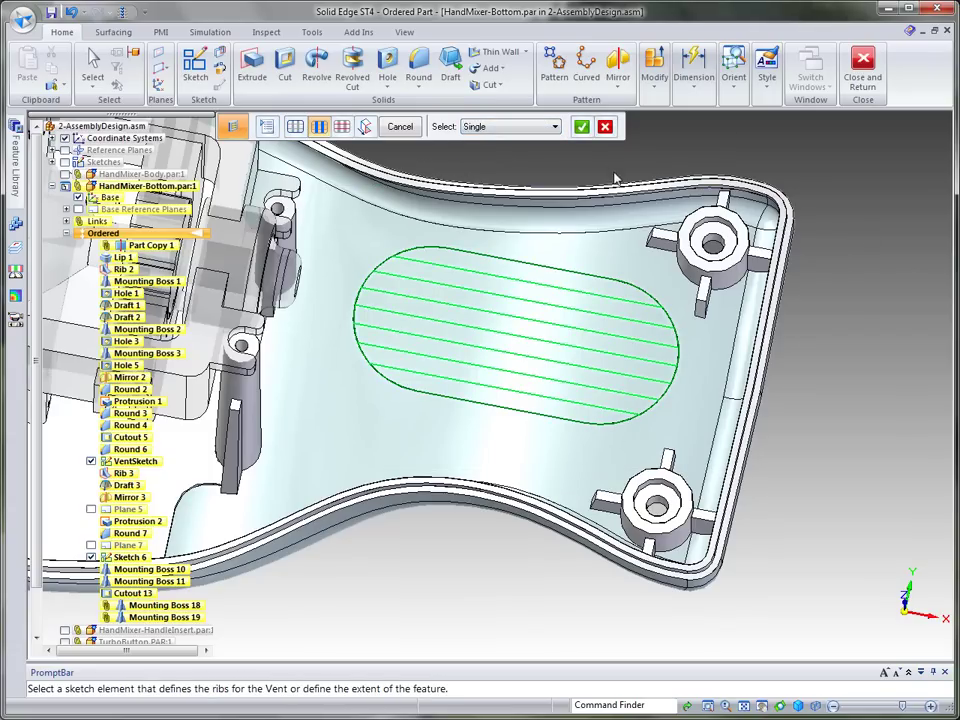
{"action": "left_click", "coordinate": [582, 127]}
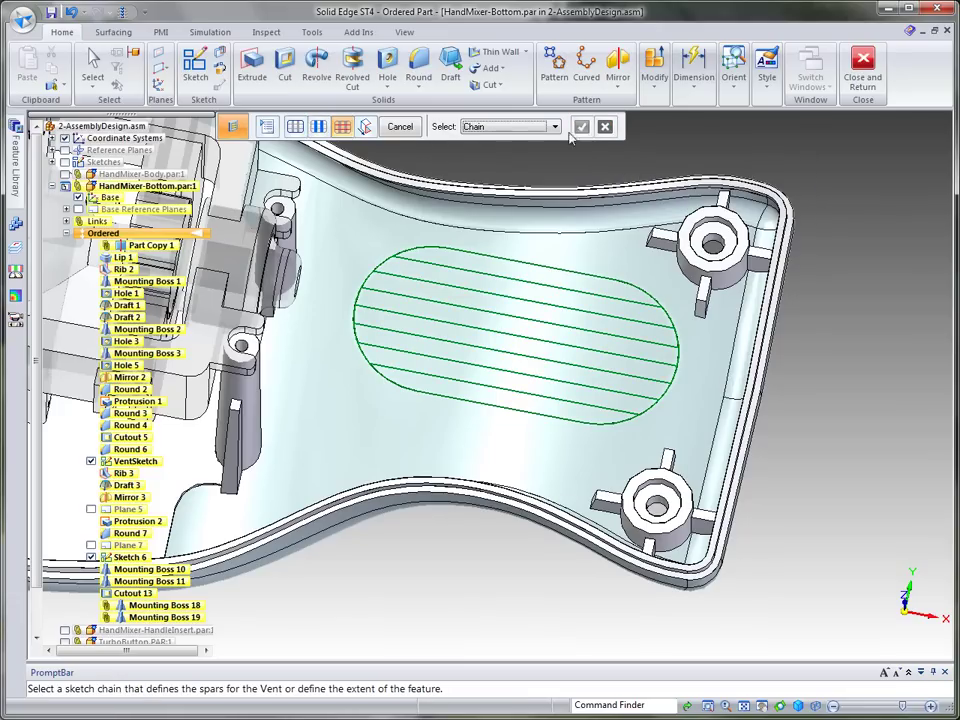
Step: Extend the vent downward through the handle wall, finish it without spars, and hide VentSketch
{"action": "left_click", "coordinate": [365, 128]}
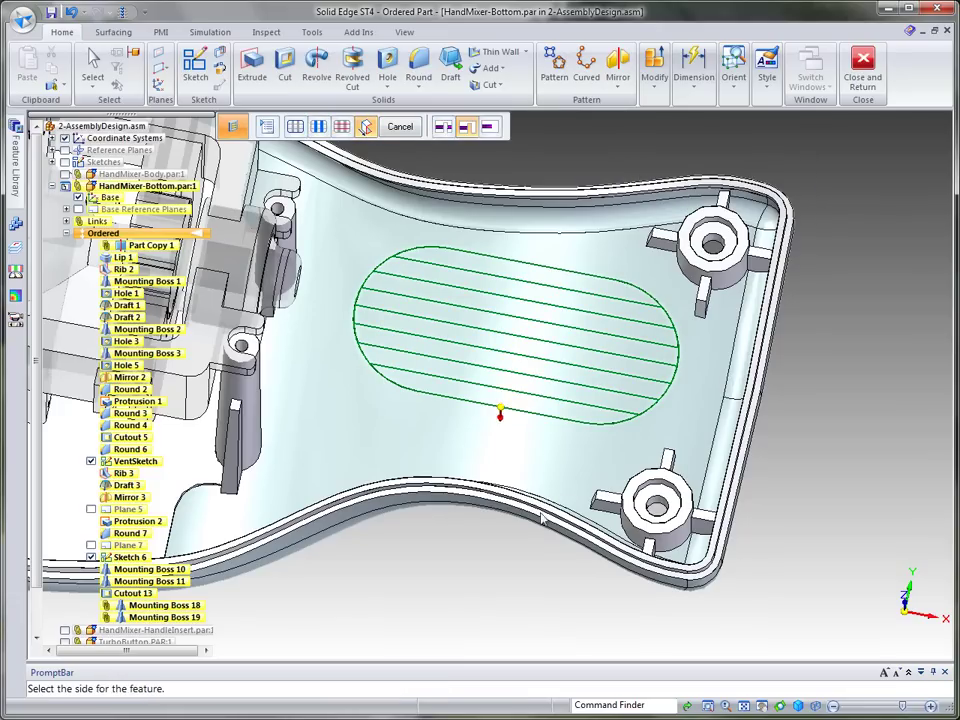
{"action": "left_click", "coordinate": [518, 545]}
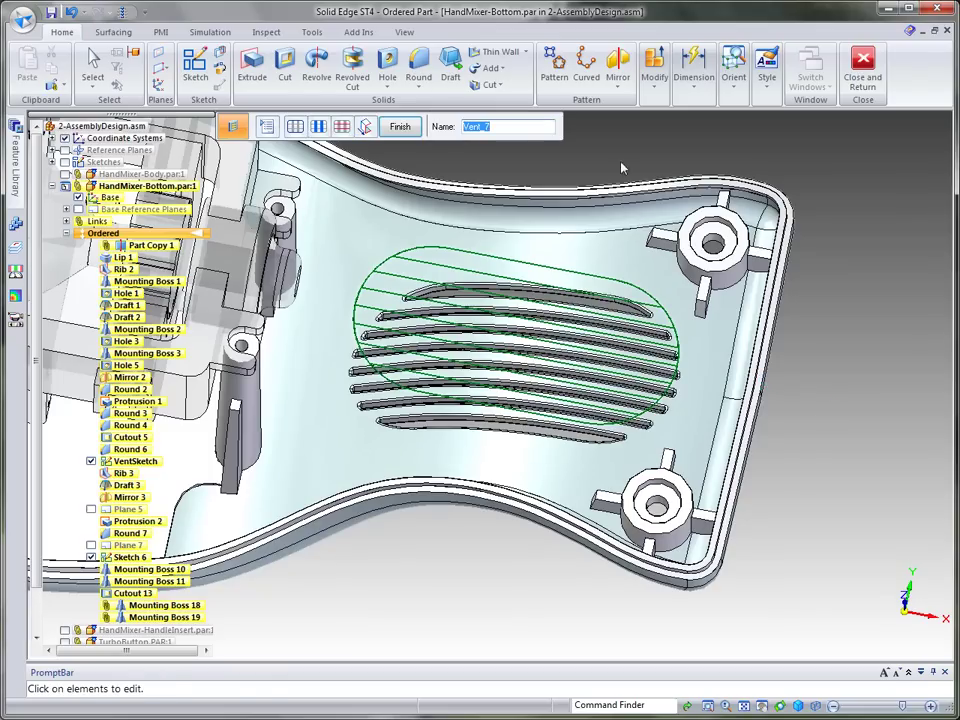
{"action": "left_click", "coordinate": [91, 461]}
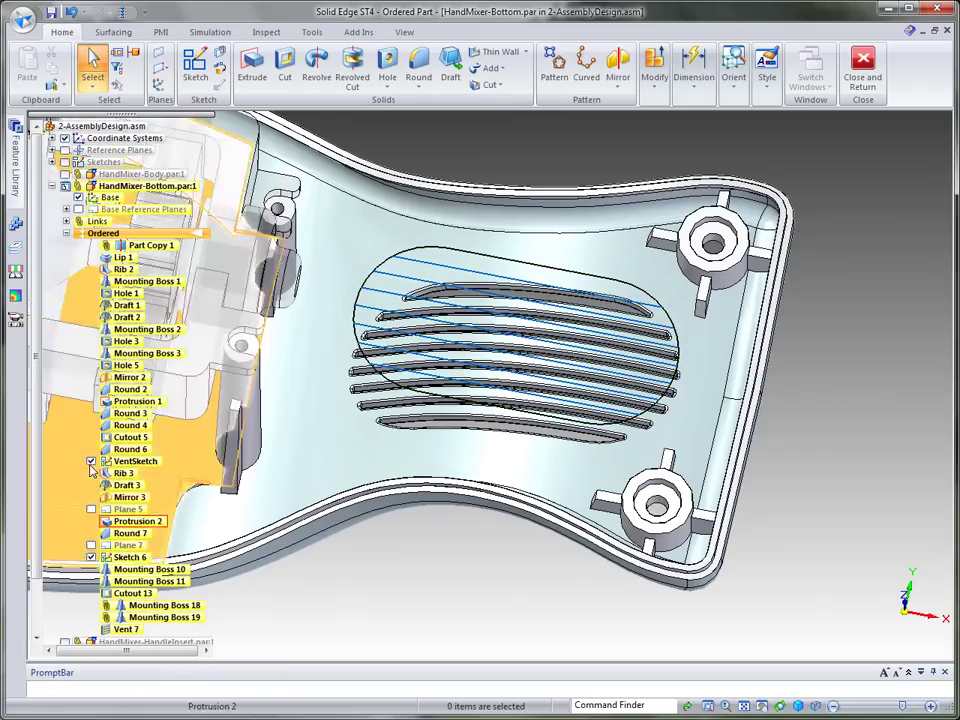
Step: Close the in-place editing of HandMixer-Bottom and return to the 2-AssemblyDesign assembly
{"action": "middle_click_drag", "start_coordinate": [795, 418], "coordinate": [712, 232]}
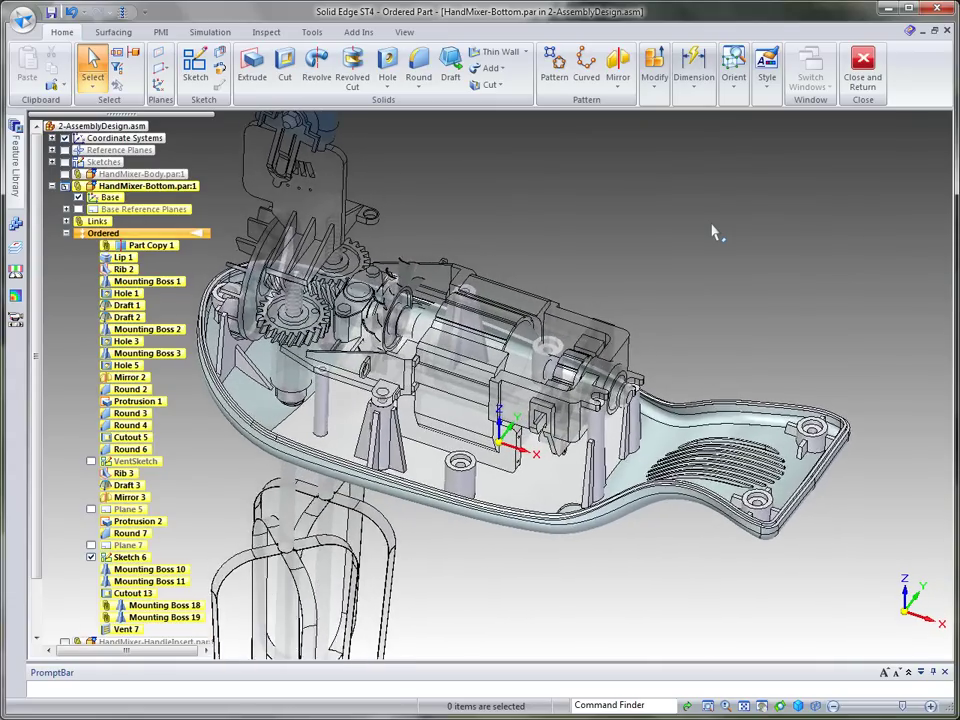
{"action": "left_click", "coordinate": [860, 95]}
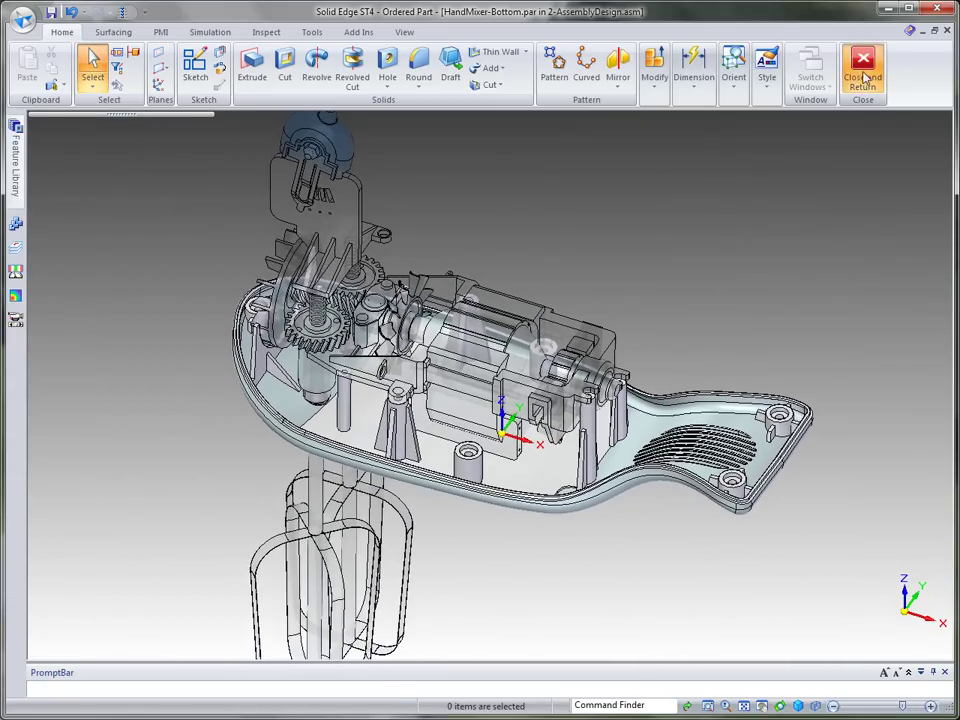